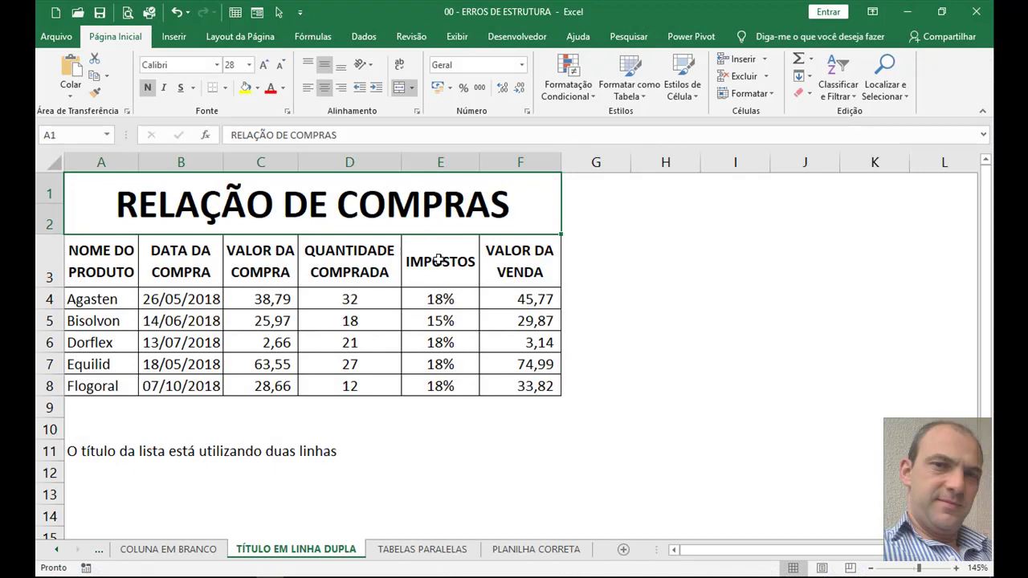
Examine the title merged across two rows and each column header of the purchases list
{"action": "left_click", "coordinate": [392, 325]}
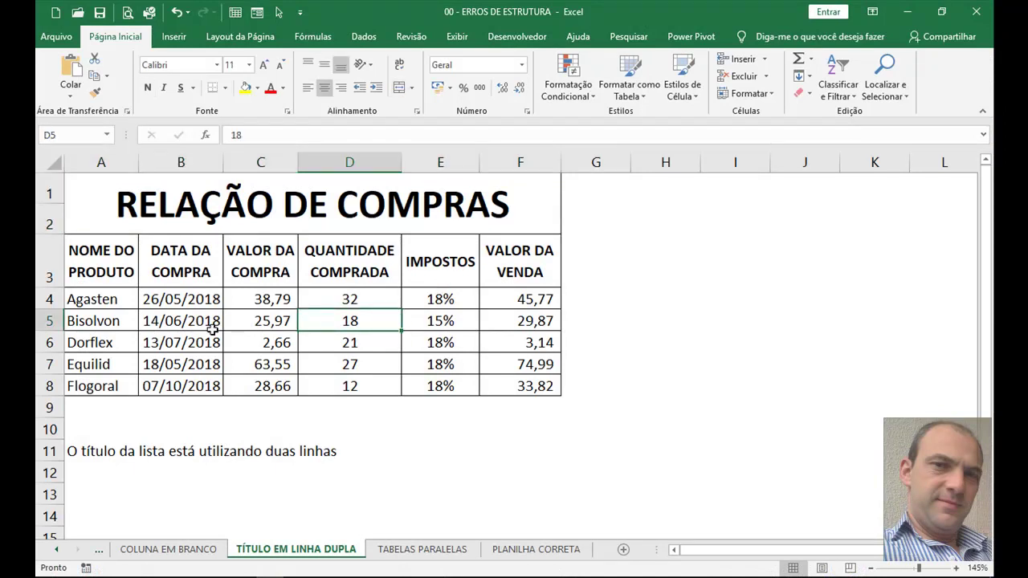
{"action": "left_click", "coordinate": [294, 215]}
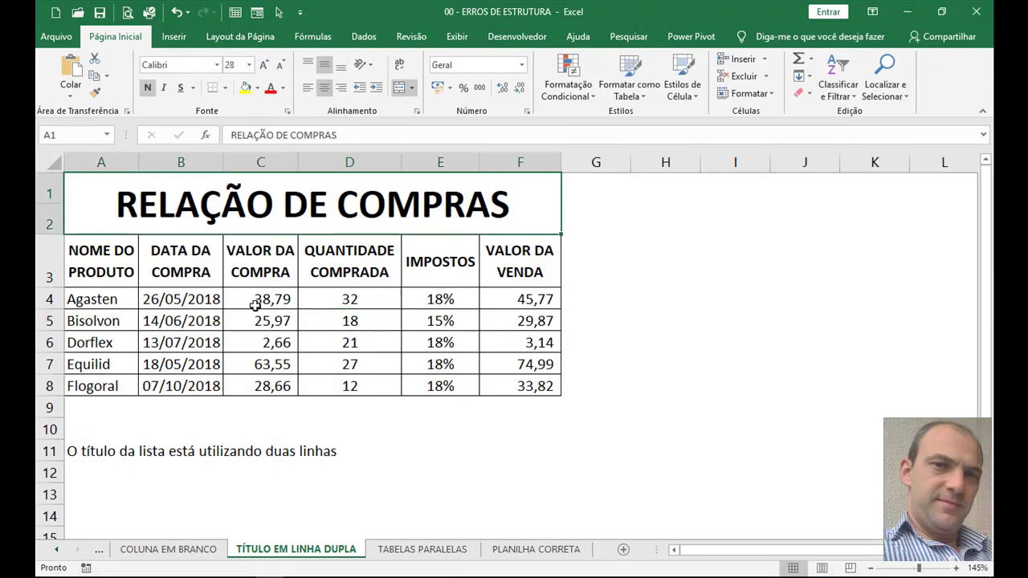
{"action": "left_click", "coordinate": [126, 273]}
{"action": "left_click", "coordinate": [152, 261]}
{"action": "left_click", "coordinate": [259, 261]}
{"action": "left_click", "coordinate": [398, 274]}
{"action": "left_click", "coordinate": [430, 274]}
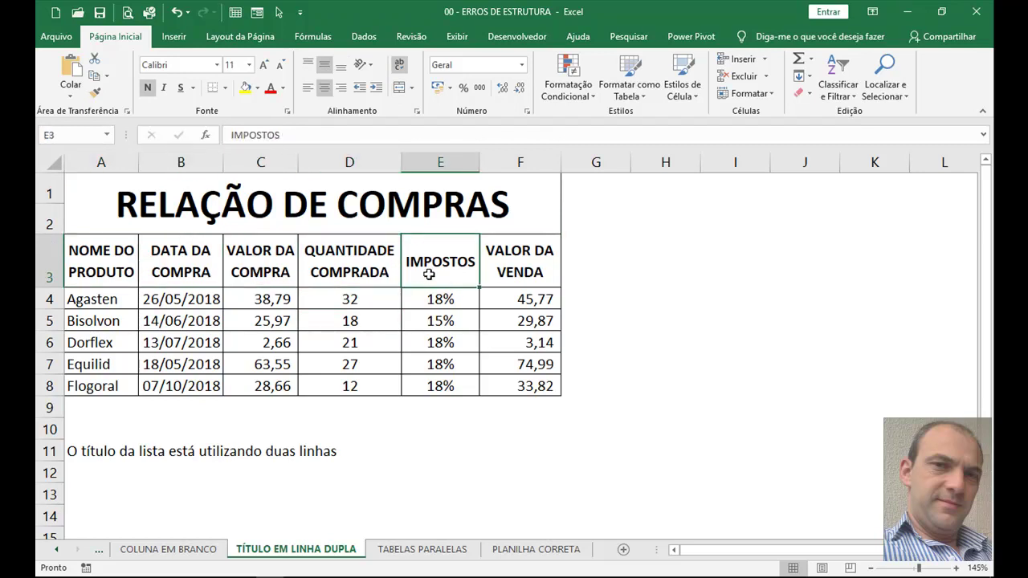
{"action": "left_click", "coordinate": [517, 275]}
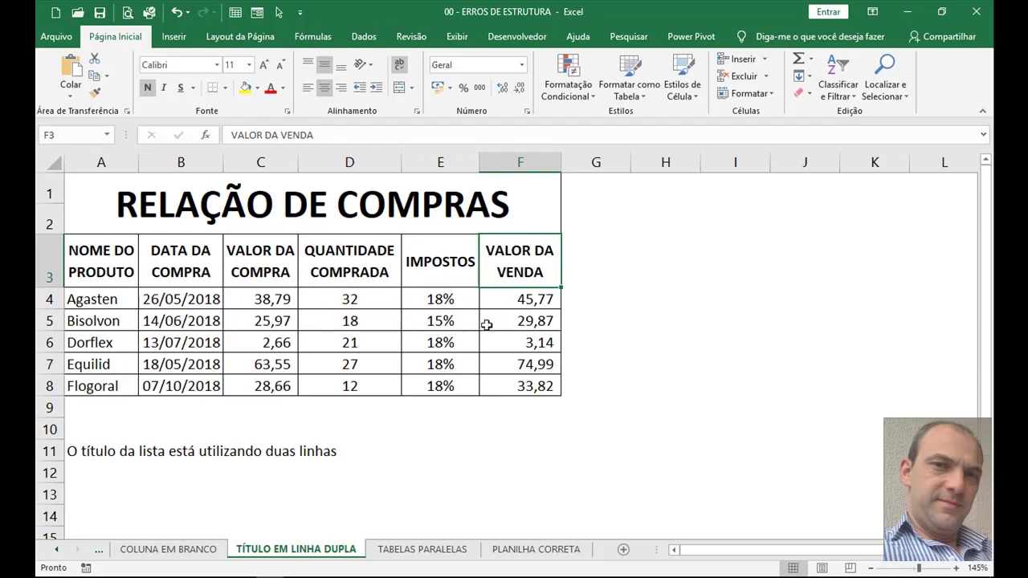
Try to filter the purchases list from cell D5, and highlight the header cells A3:F3
{"action": "left_click", "coordinate": [366, 312]}
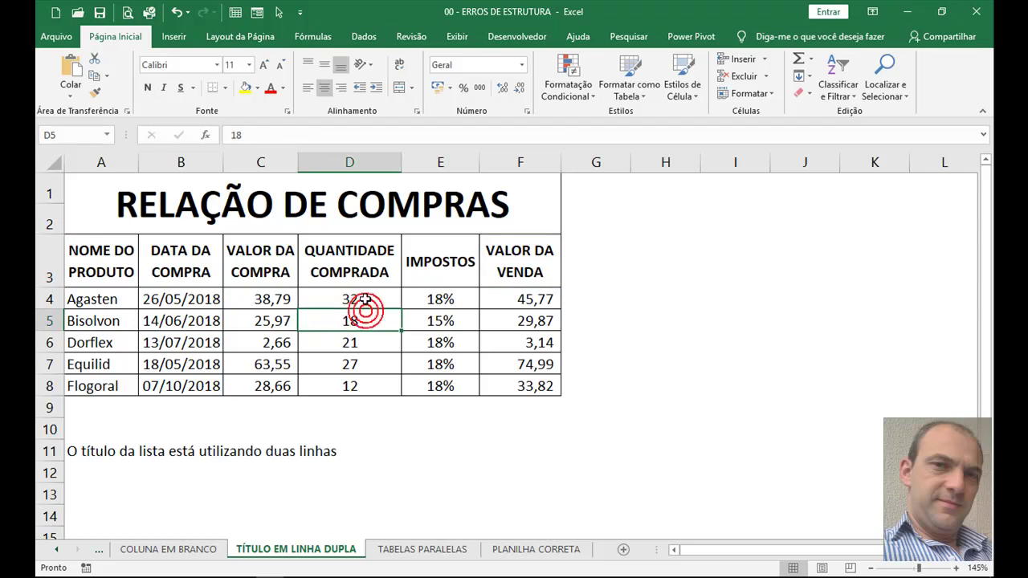
{"action": "left_click", "coordinate": [836, 76]}
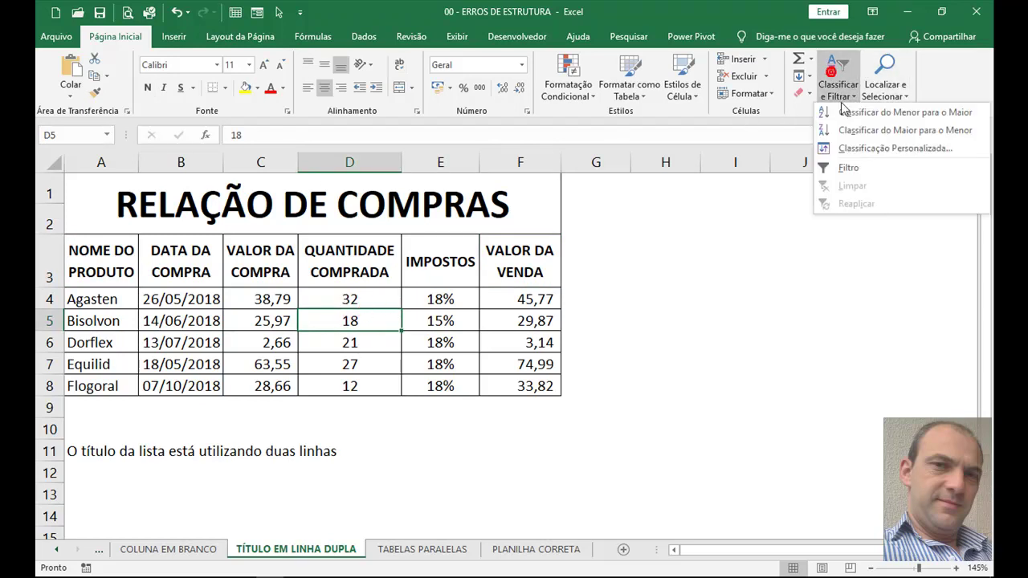
{"action": "left_click", "coordinate": [850, 168]}
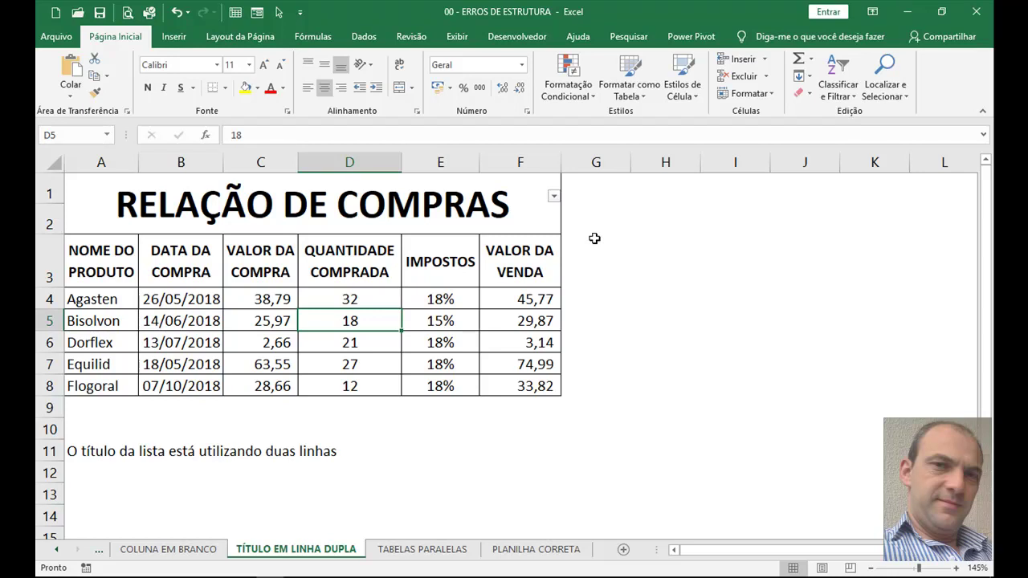
{"action": "left_click_drag", "start_coordinate": [93, 273], "coordinate": [498, 268]}
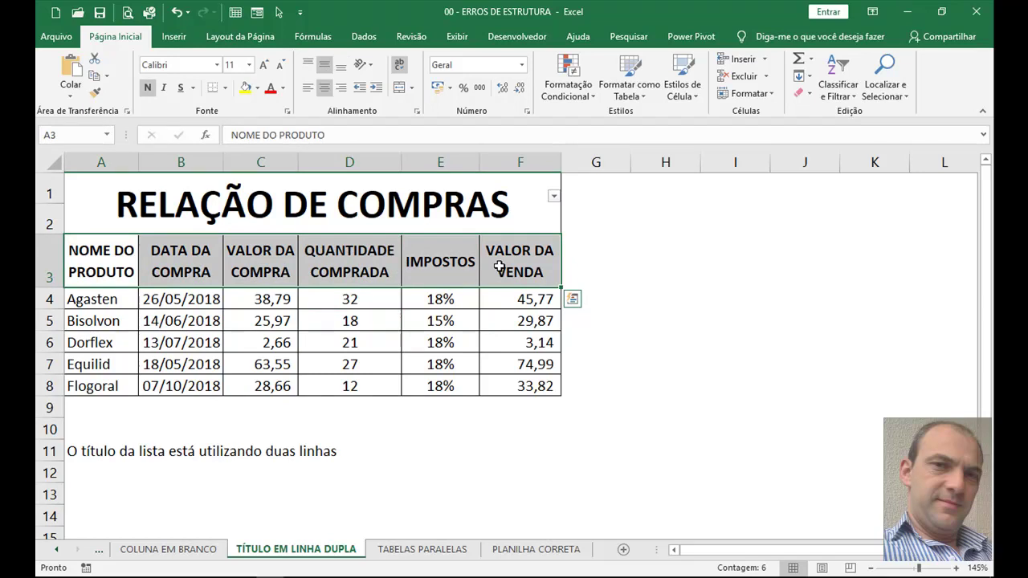
Remove the filter from the purchases list
{"action": "left_click", "coordinate": [498, 344]}
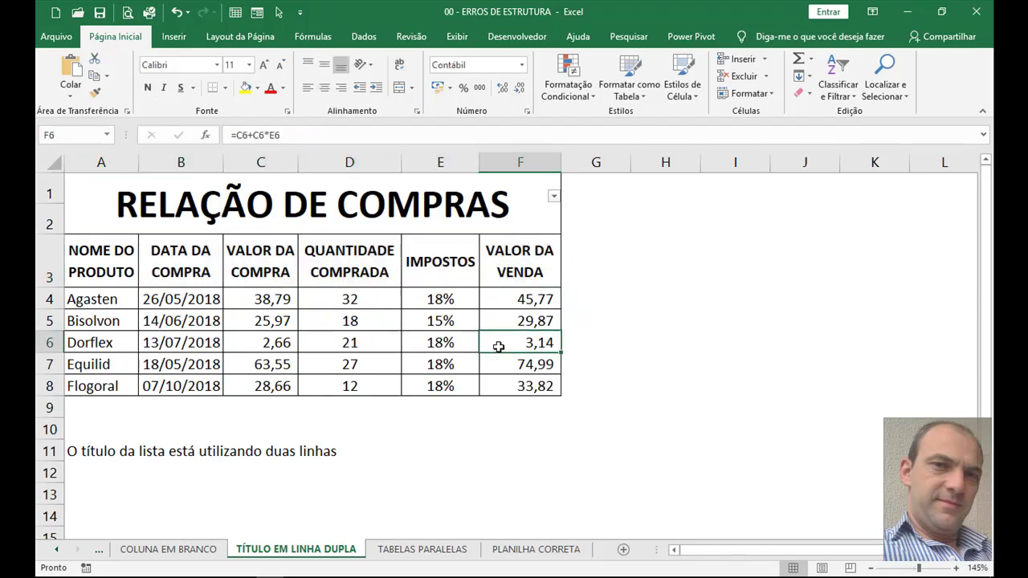
{"action": "left_click", "coordinate": [837, 86]}
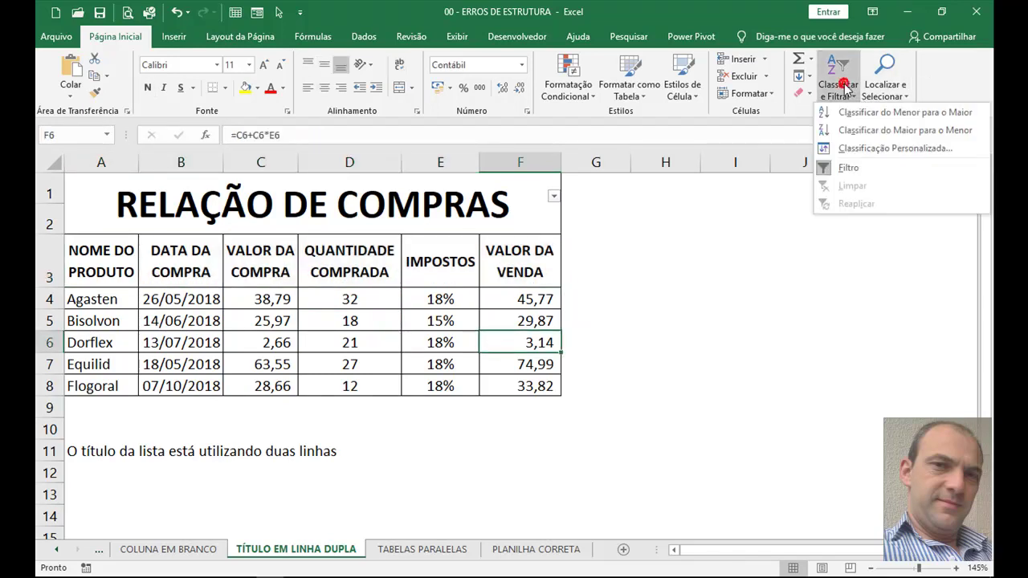
{"action": "left_click", "coordinate": [856, 182]}
{"action": "left_click", "coordinate": [351, 365]}
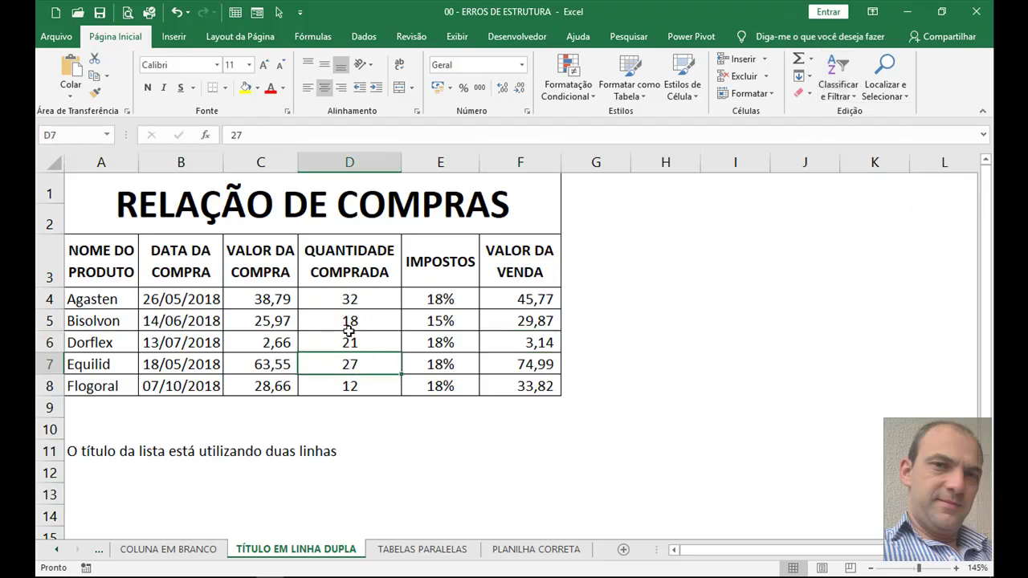
Try to subtotal the list from cell C4, accepting the first row as column labels, and cancel without applying the subtotals
{"action": "left_click", "coordinate": [208, 215]}
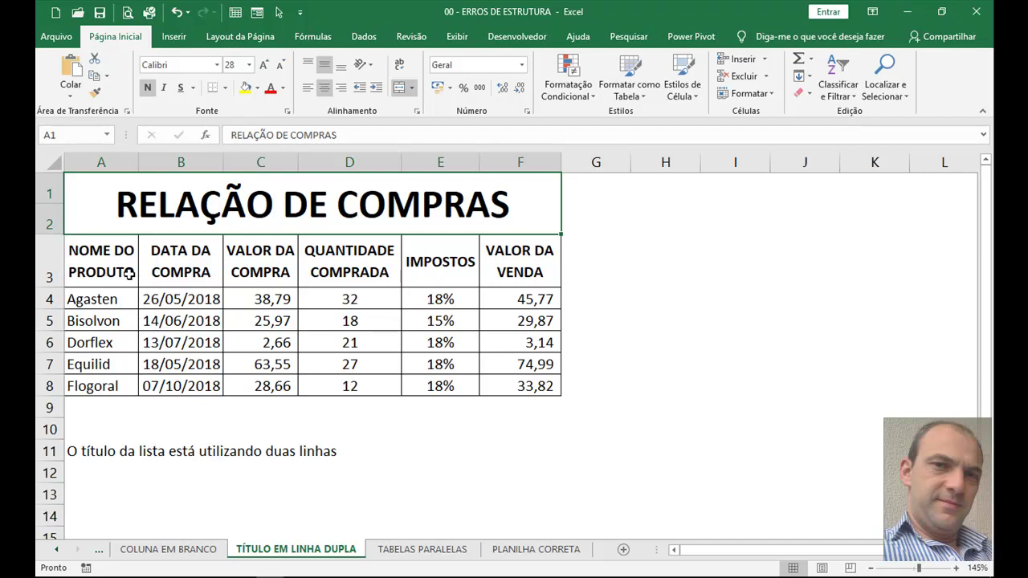
{"action": "left_click", "coordinate": [230, 291]}
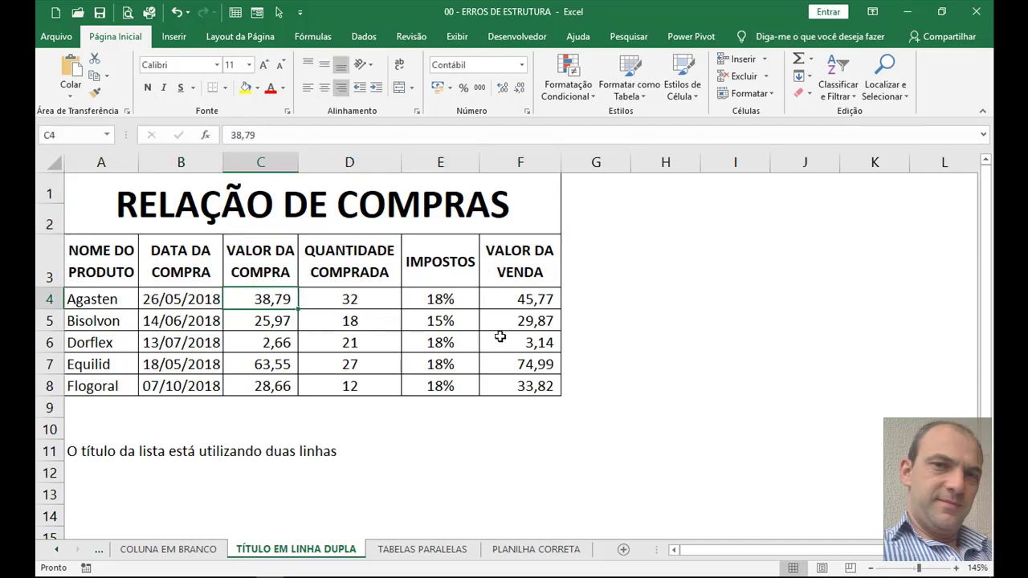
{"action": "left_click", "coordinate": [367, 40]}
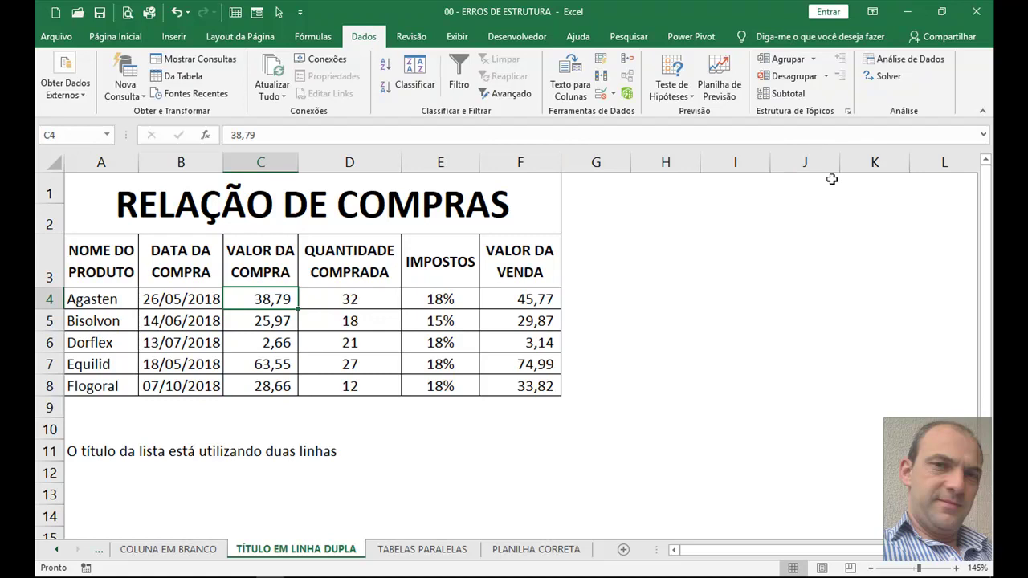
{"action": "left_click", "coordinate": [799, 95]}
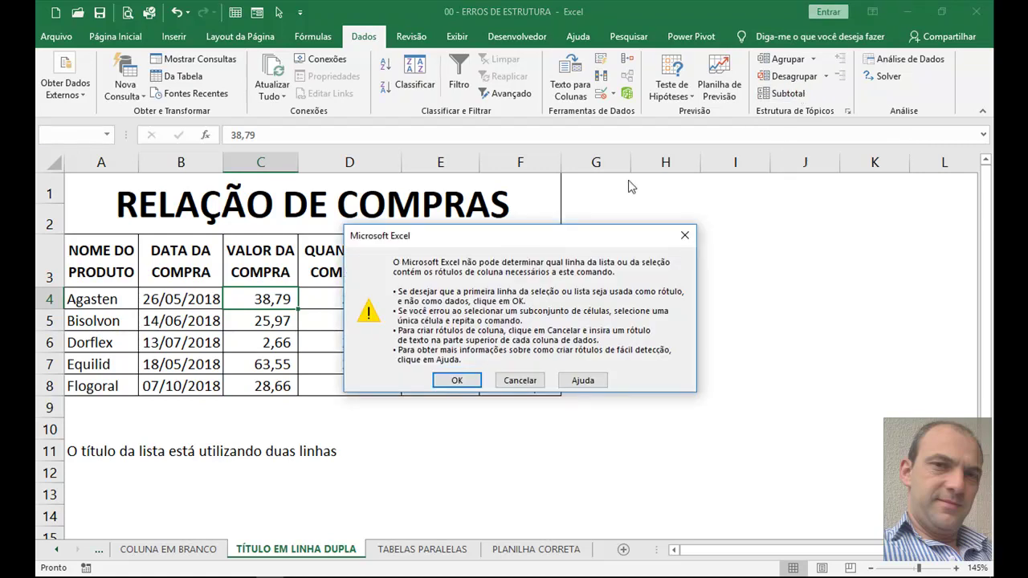
{"action": "left_click_drag", "start_coordinate": [474, 234], "coordinate": [687, 226]}
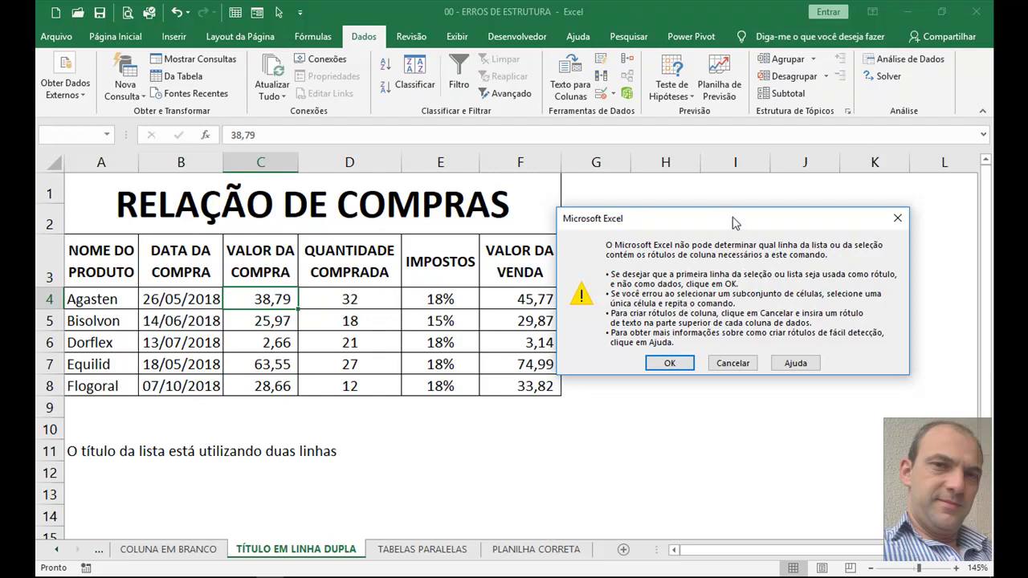
{"action": "left_click_drag", "start_coordinate": [734, 221], "coordinate": [764, 220]}
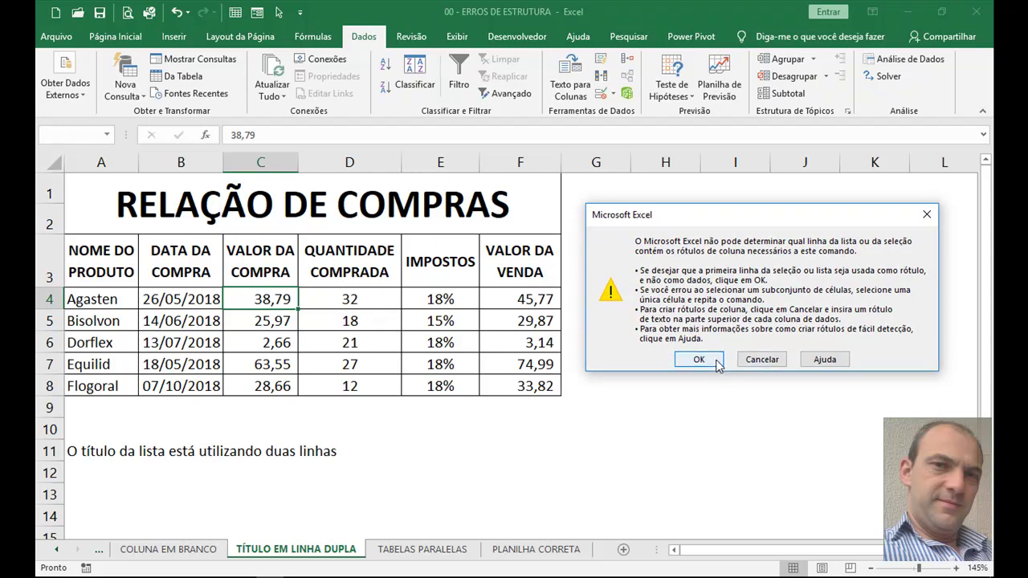
{"action": "left_click", "coordinate": [715, 359]}
{"action": "left_click", "coordinate": [486, 164]}
{"action": "left_click_drag", "start_coordinate": [486, 164], "coordinate": [658, 206]}
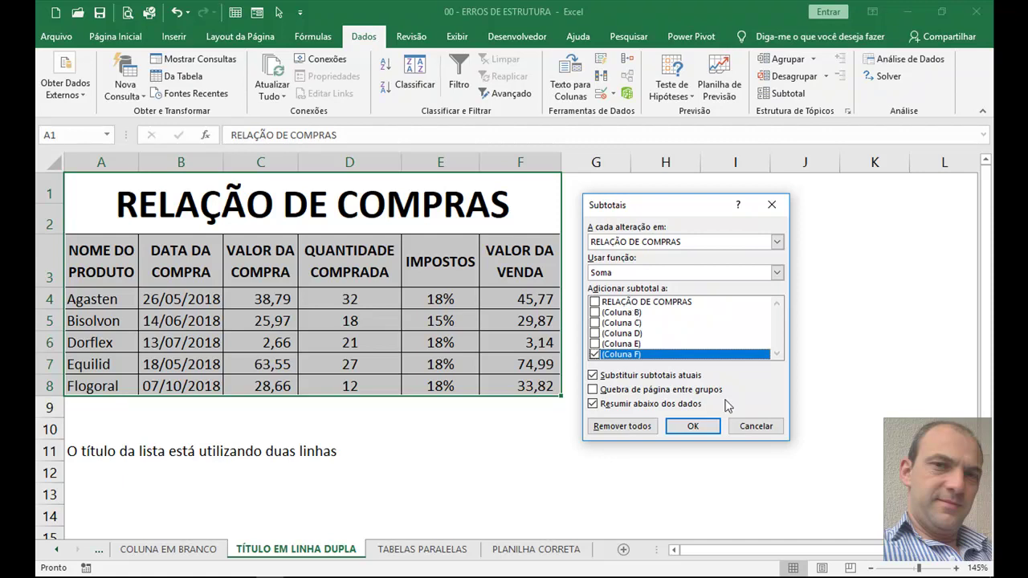
{"action": "left_click", "coordinate": [745, 430]}
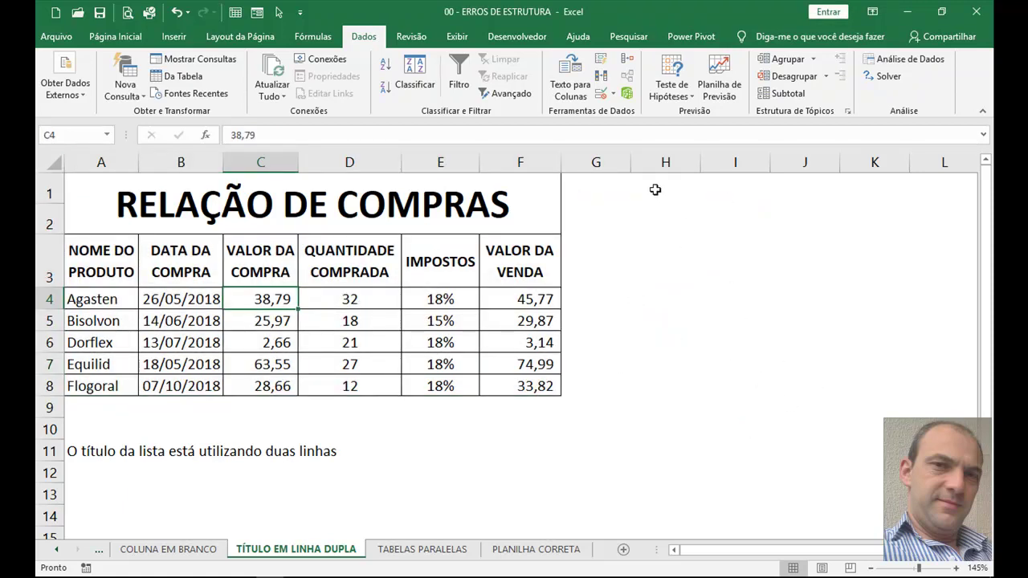
Merge and center the empty range H1:K8 beside the purchases list
{"action": "left_click", "coordinate": [654, 190]}
{"action": "left_click_drag", "start_coordinate": [655, 191], "coordinate": [846, 388]}
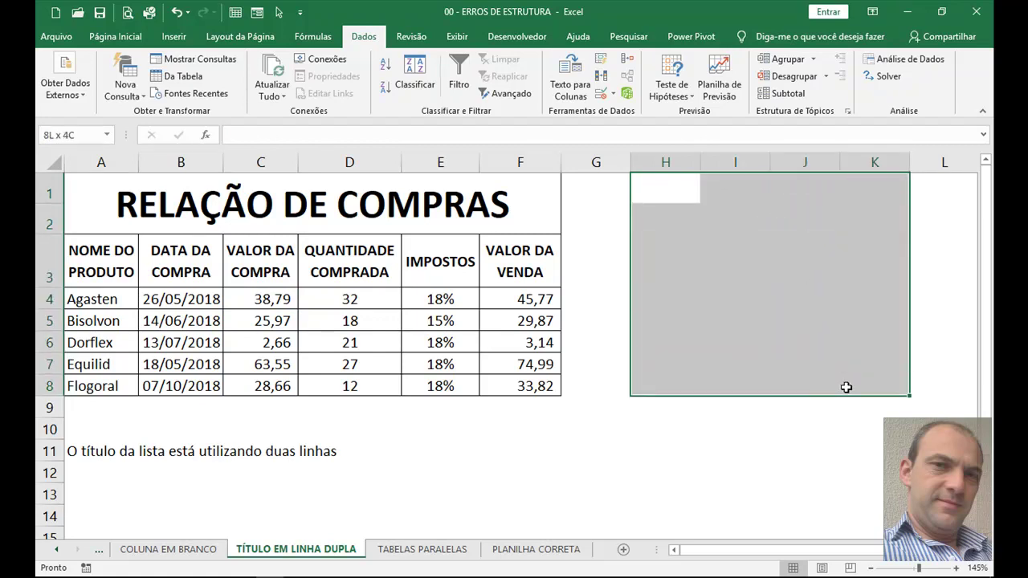
{"action": "left_click", "coordinate": [137, 37]}
{"action": "left_click", "coordinate": [397, 88]}
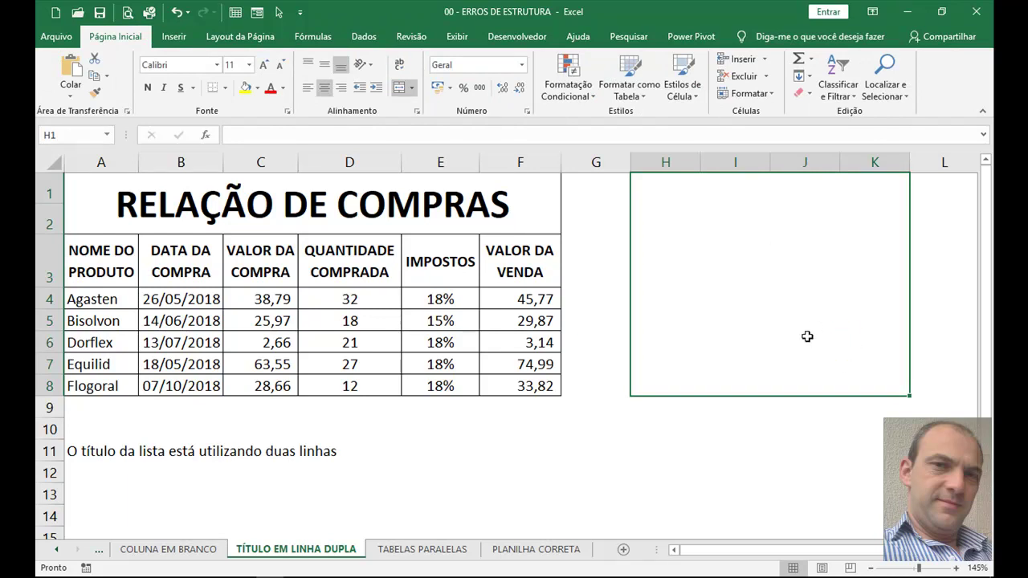
Unmerge the empty block H1:K8 beside the purchases list
{"action": "left_click", "coordinate": [56, 134]}
{"action": "left_click", "coordinate": [704, 284]}
{"action": "left_click", "coordinate": [654, 184]}
{"action": "left_click", "coordinate": [399, 91]}
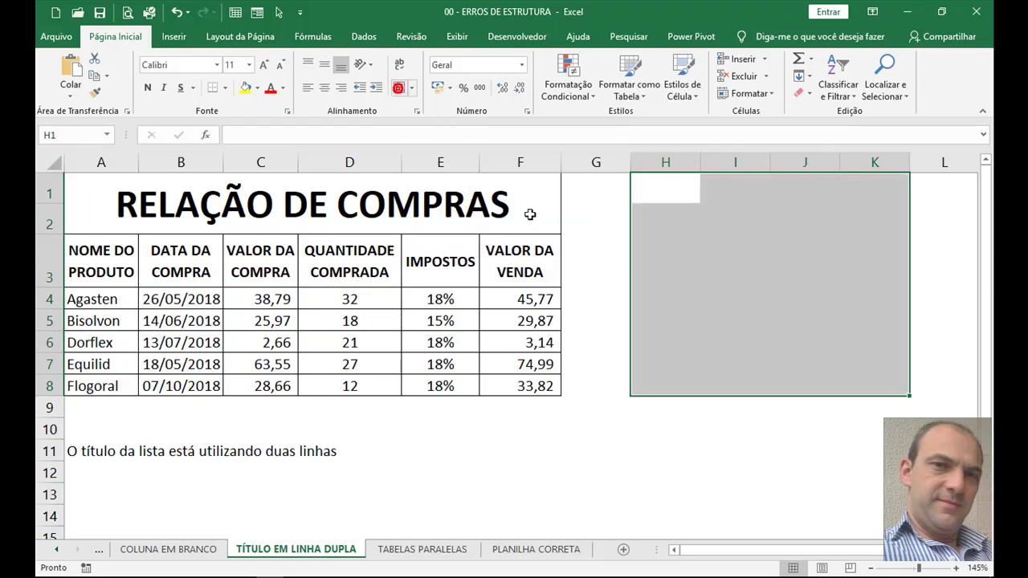
{"action": "left_click", "coordinate": [725, 363]}
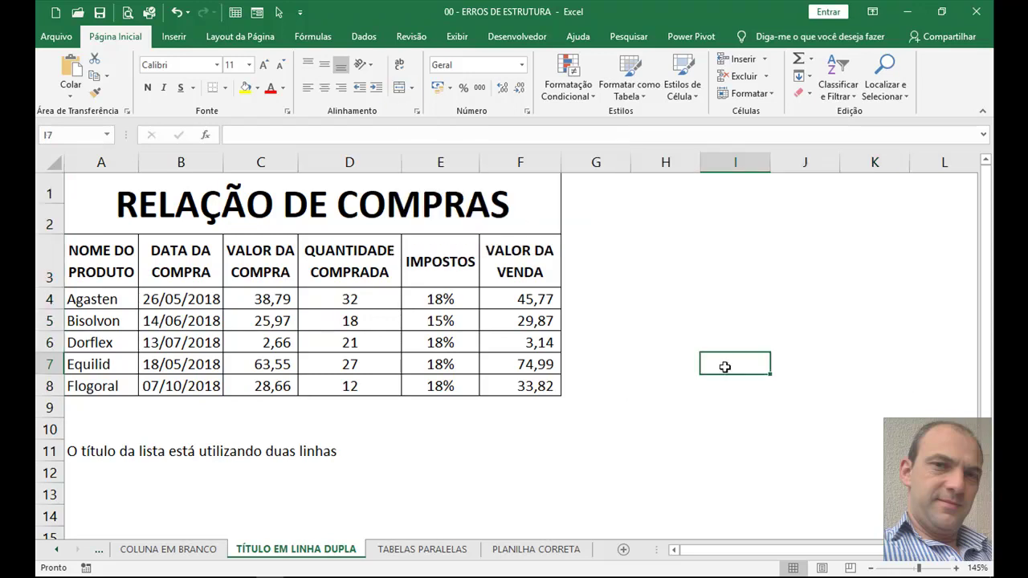
Check which columns the Subtotal command offers for the list from cell C4, cancel it, and compare the title with the data
{"action": "left_click", "coordinate": [93, 192]}
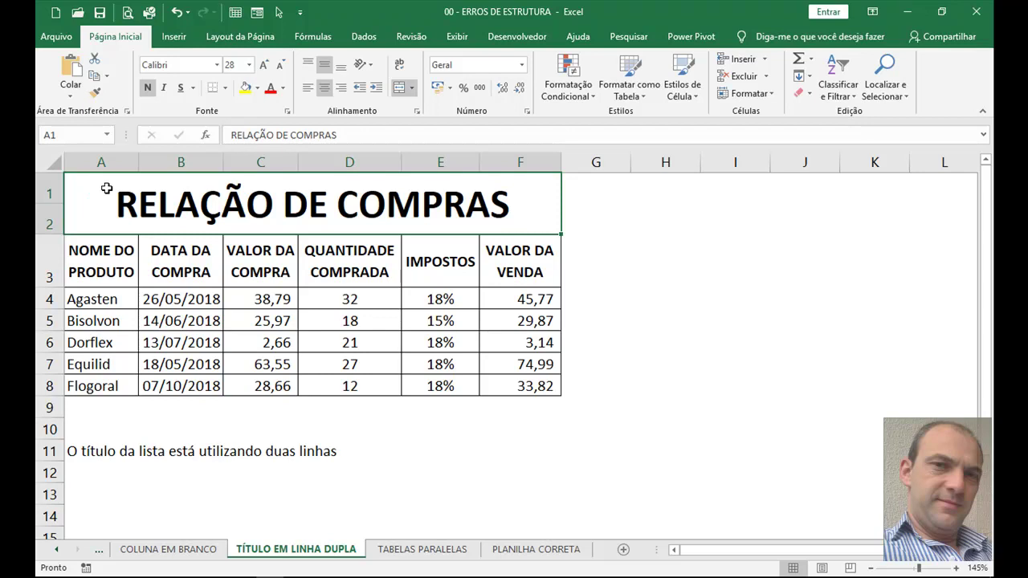
{"action": "left_click", "coordinate": [269, 291]}
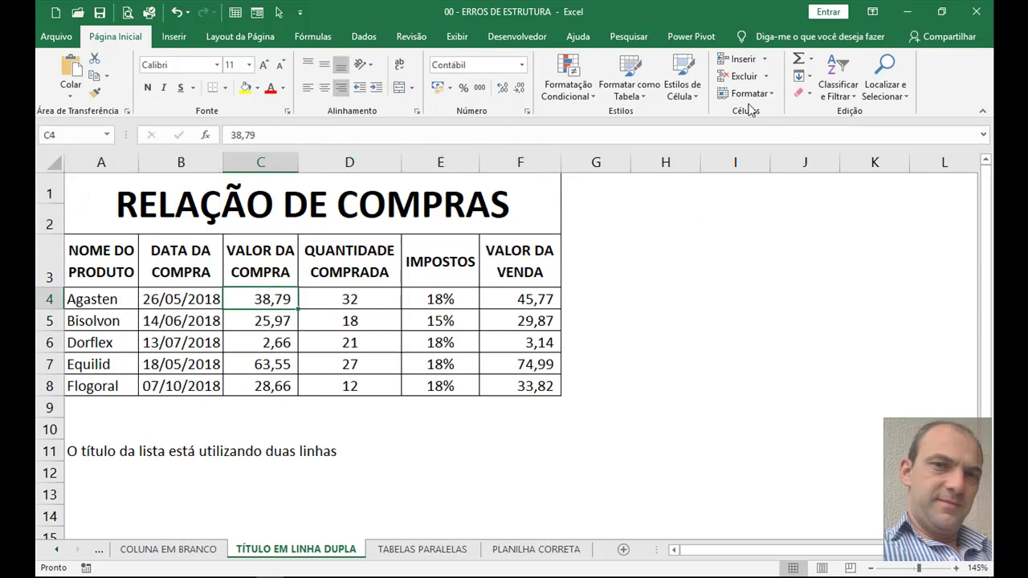
{"action": "left_click", "coordinate": [368, 37]}
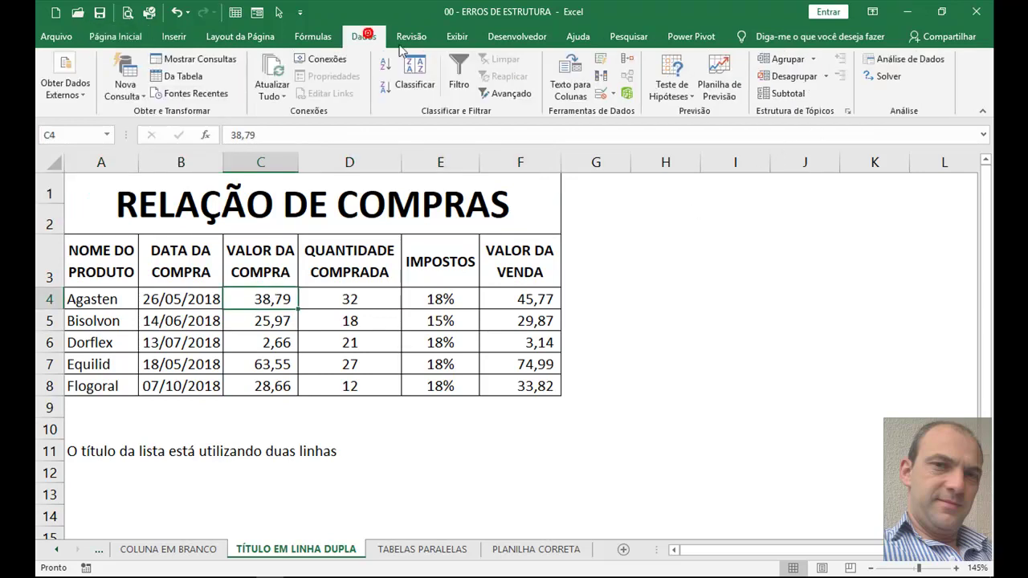
{"action": "left_click", "coordinate": [783, 92]}
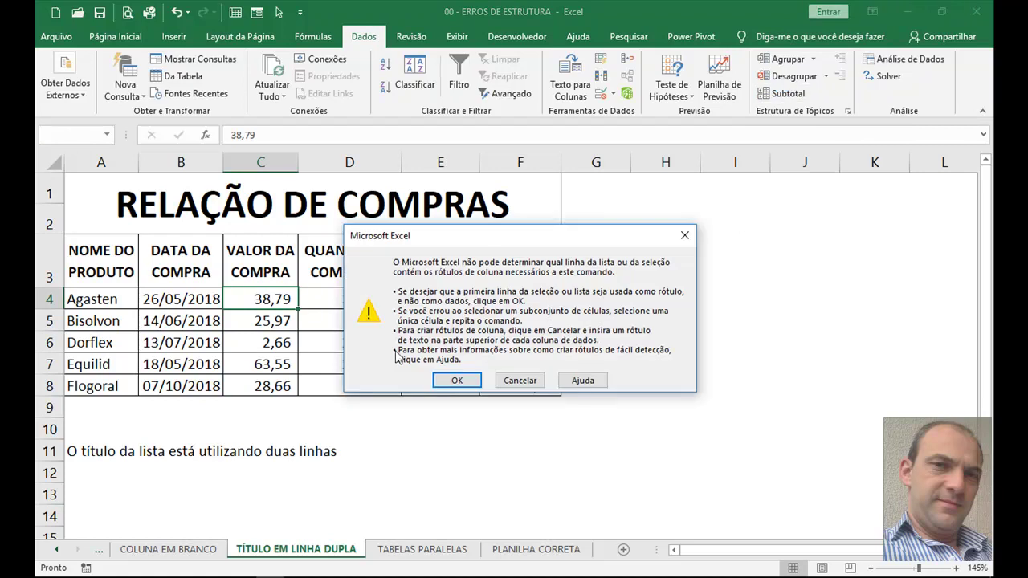
{"action": "left_click", "coordinate": [456, 380]}
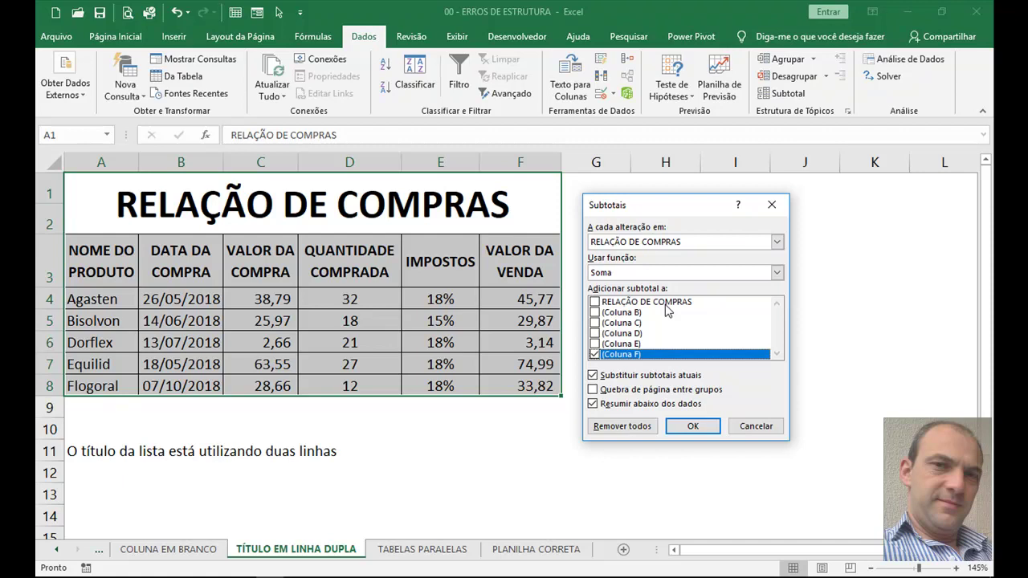
{"action": "left_click", "coordinate": [739, 425]}
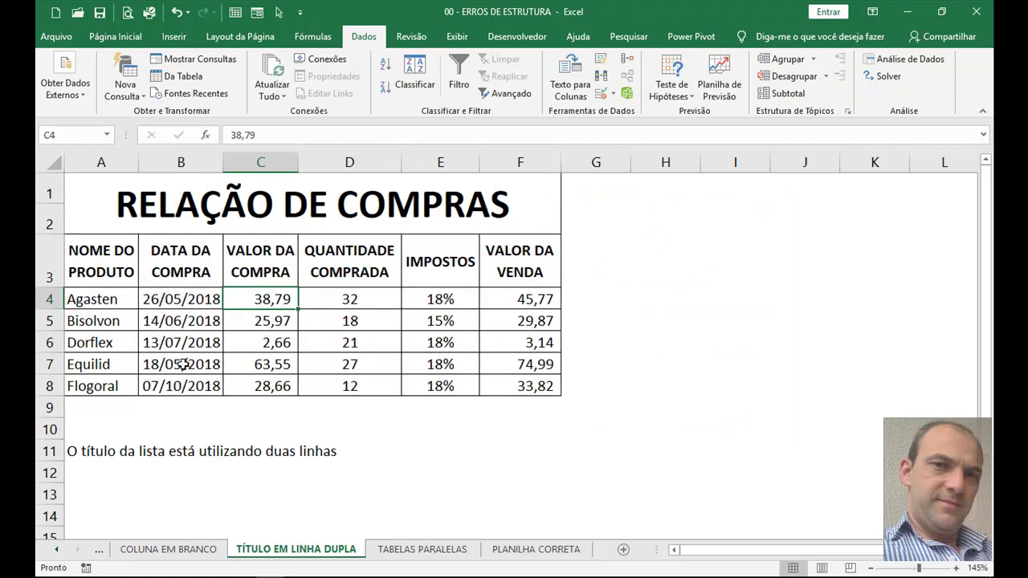
{"action": "left_click", "coordinate": [94, 189]}
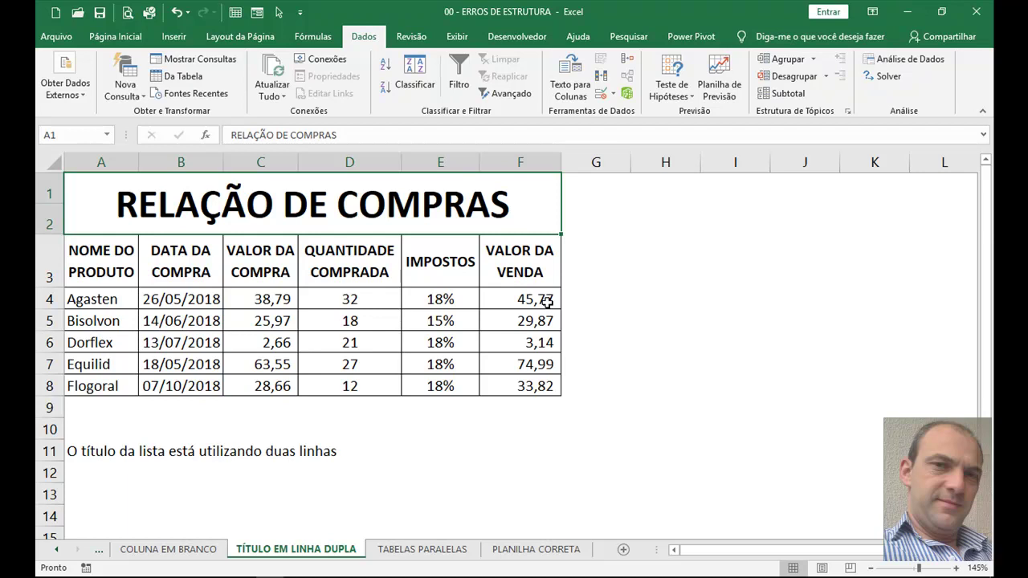
{"action": "left_click", "coordinate": [294, 291]}
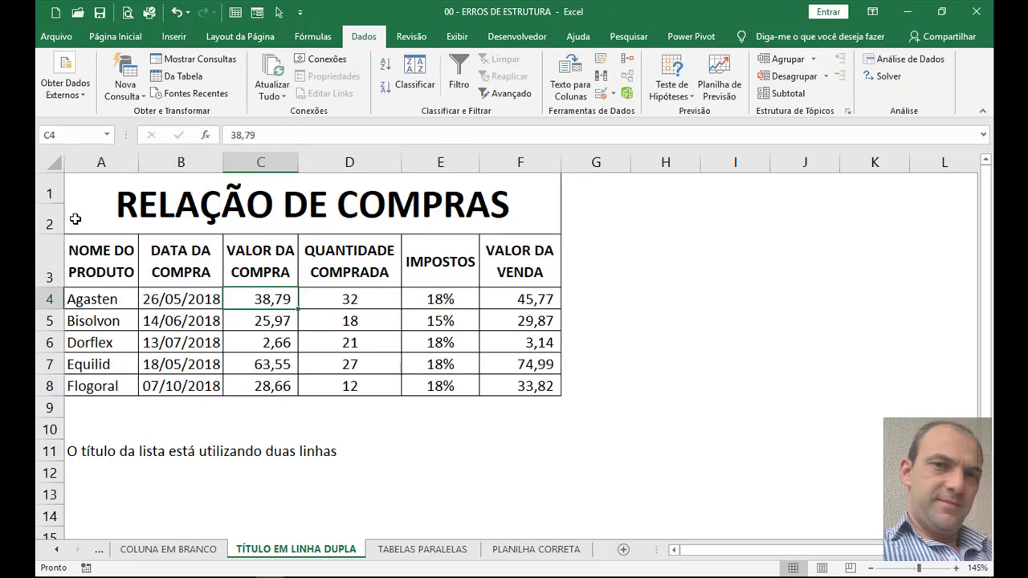
{"action": "left_click", "coordinate": [75, 218]}
Create a blank workbook and enter the title RELAÇÃO DE COMPRAS in cell A1
{"action": "left_click", "coordinate": [54, 12]}
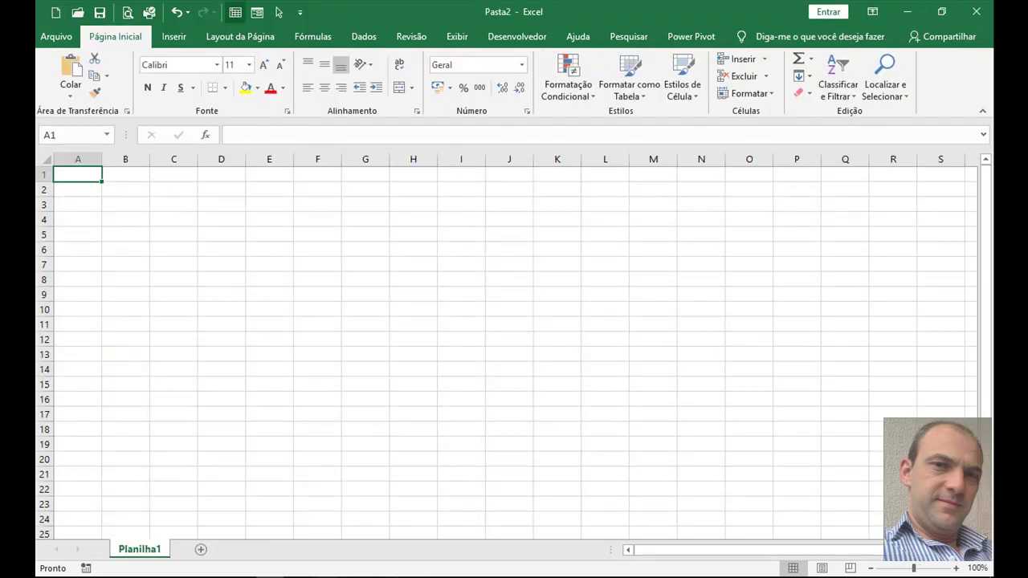
{"action": "type", "text": "REL"}
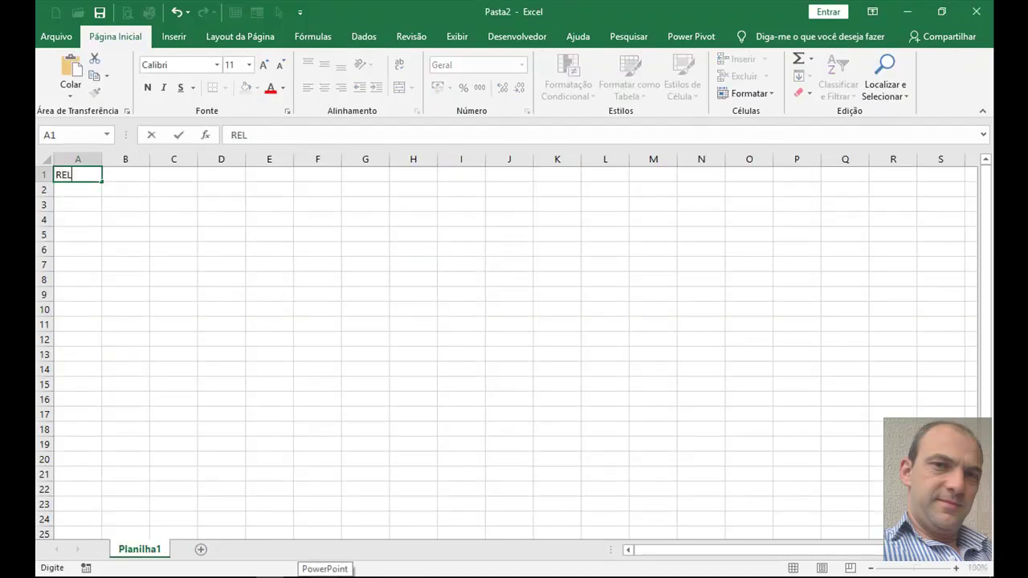
{"action": "type", "text": "AÇÃO DE COMPRAS"}
{"action": "key", "text": "Return"}
{"action": "key", "text": "Up"}
Enlarge the font of the title in cell A1 to 72 points
{"action": "left_click", "coordinate": [261, 64]}
{"action": "left_click", "coordinate": [261, 64]}
{"action": "left_click", "coordinate": [261, 64]}
{"action": "left_click", "coordinate": [261, 65]}
{"action": "left_click", "coordinate": [261, 64]}
{"action": "left_click", "coordinate": [261, 64]}
{"action": "left_click", "coordinate": [261, 65]}
{"action": "left_click", "coordinate": [261, 64]}
{"action": "left_click", "coordinate": [261, 65]}
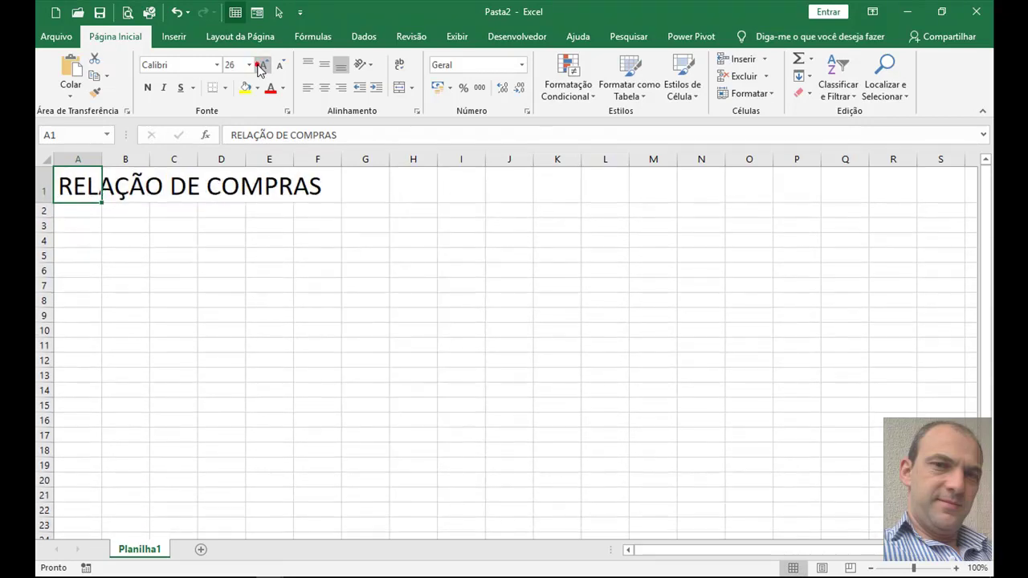
{"action": "left_click", "coordinate": [261, 65]}
{"action": "left_click", "coordinate": [262, 64]}
{"action": "left_click", "coordinate": [261, 64]}
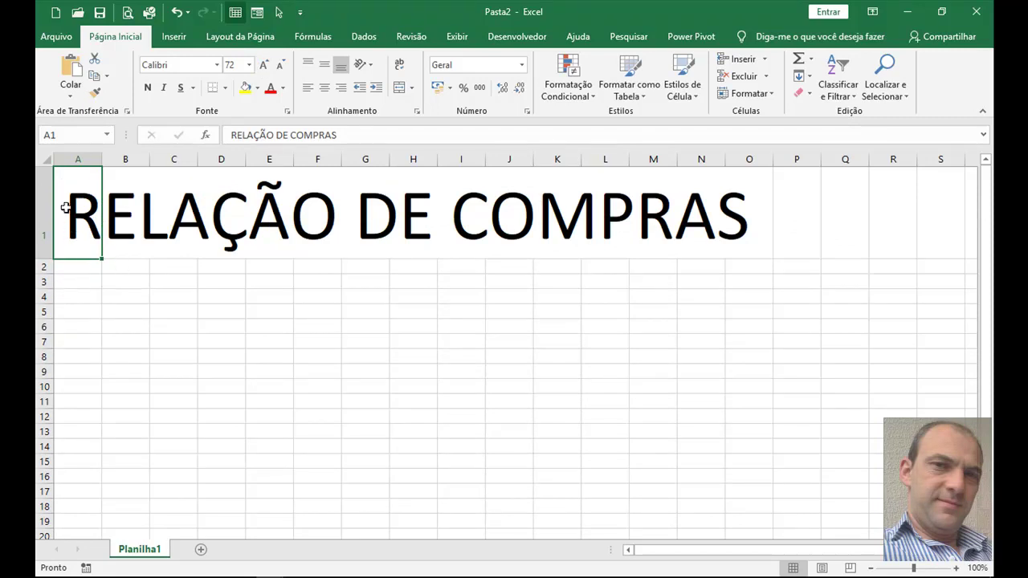
Merge and centre the title over the two-row range A1:O2, and close the workbook without saving
{"action": "left_click_drag", "start_coordinate": [66, 207], "coordinate": [768, 270]}
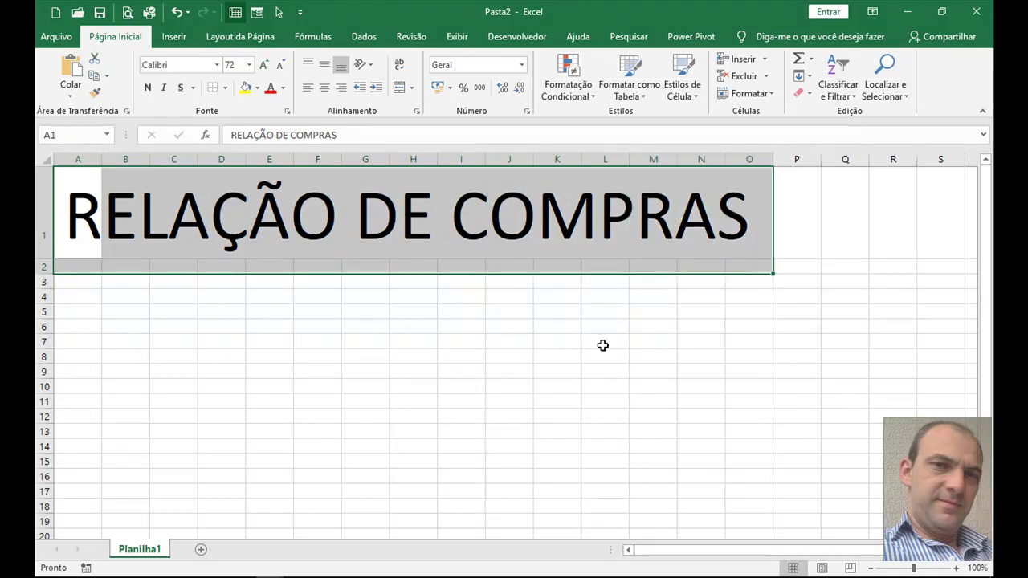
{"action": "left_click", "coordinate": [400, 89]}
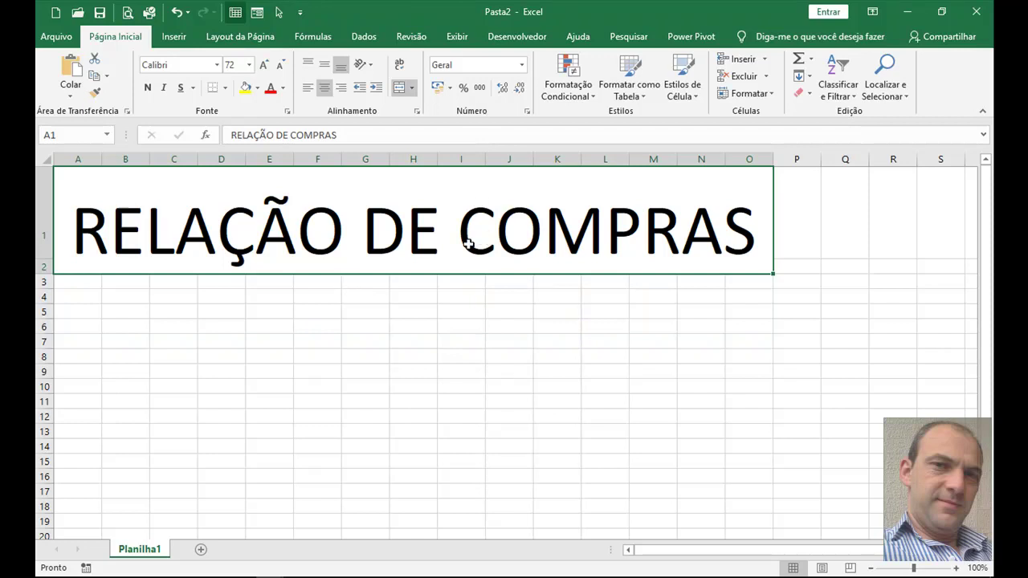
{"action": "left_click", "coordinate": [973, 12]}
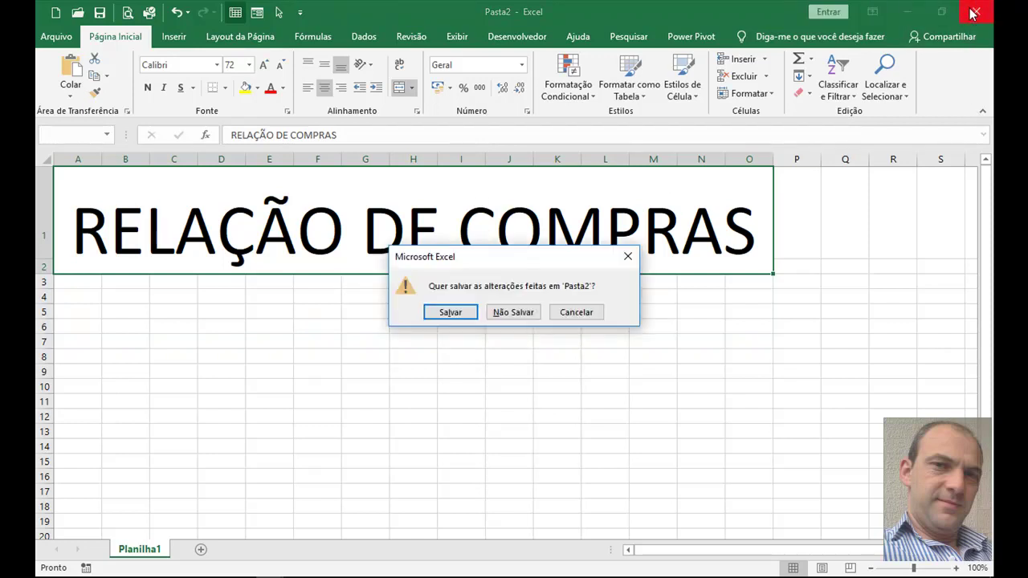
{"action": "left_click", "coordinate": [496, 314]}
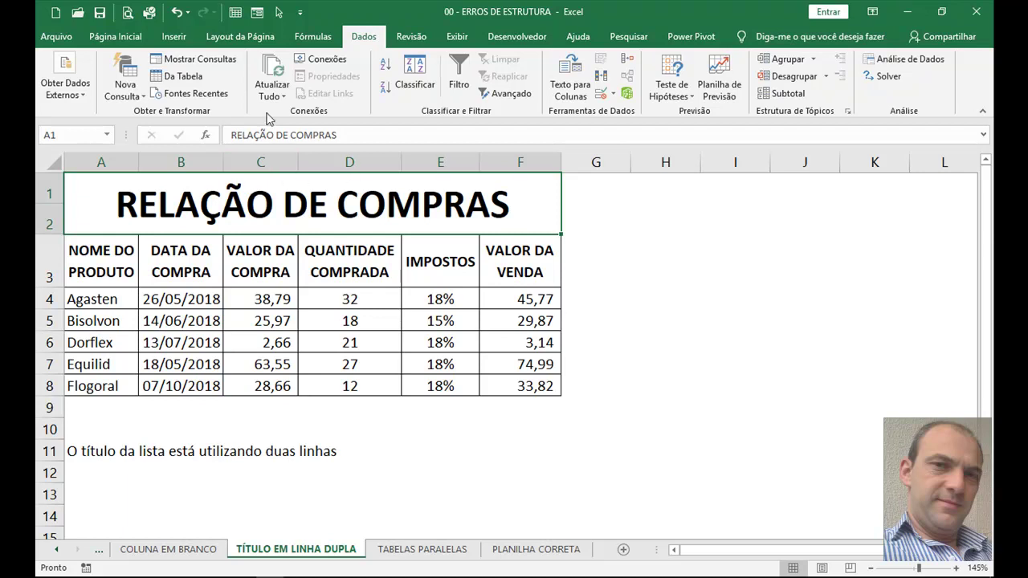
Unmerge the title block A1:F2 of the purchases list on the TÍTULO EM LINHA DUPLA sheet
{"action": "left_click", "coordinate": [131, 40]}
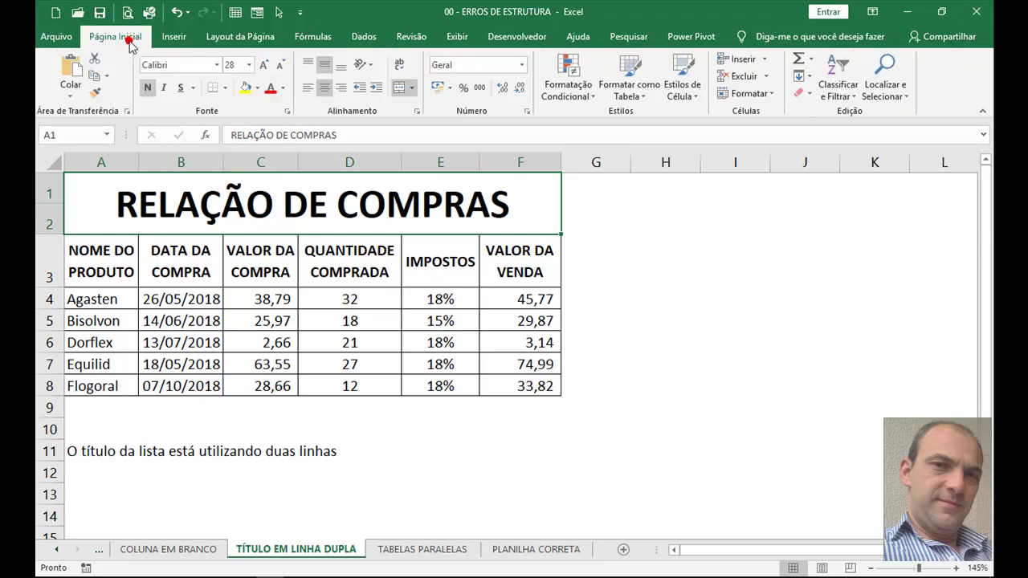
{"action": "left_click", "coordinate": [399, 88]}
{"action": "left_click", "coordinate": [426, 381]}
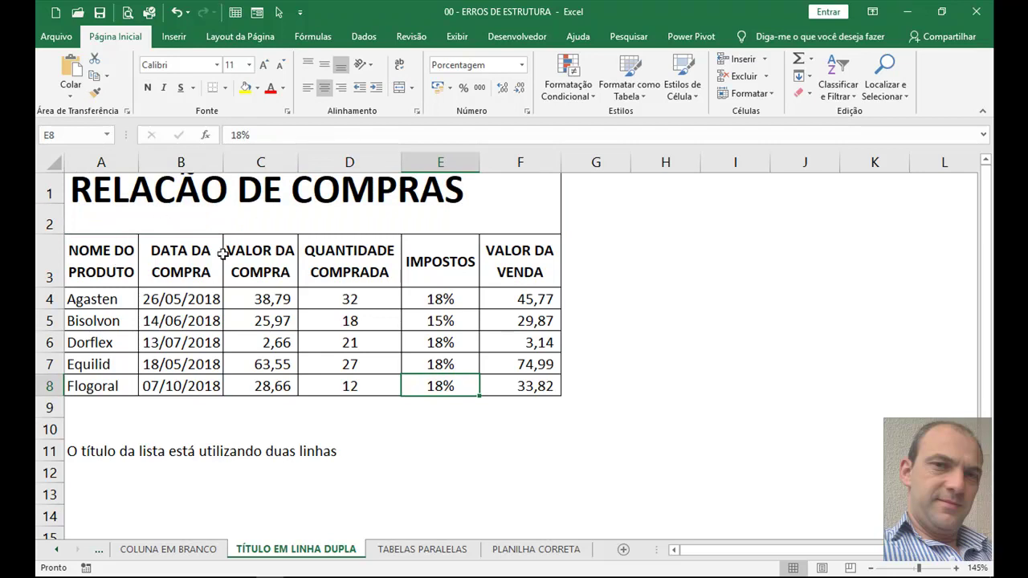
Delete the empty row 2 between the title and the column headers
{"action": "left_click", "coordinate": [47, 217]}
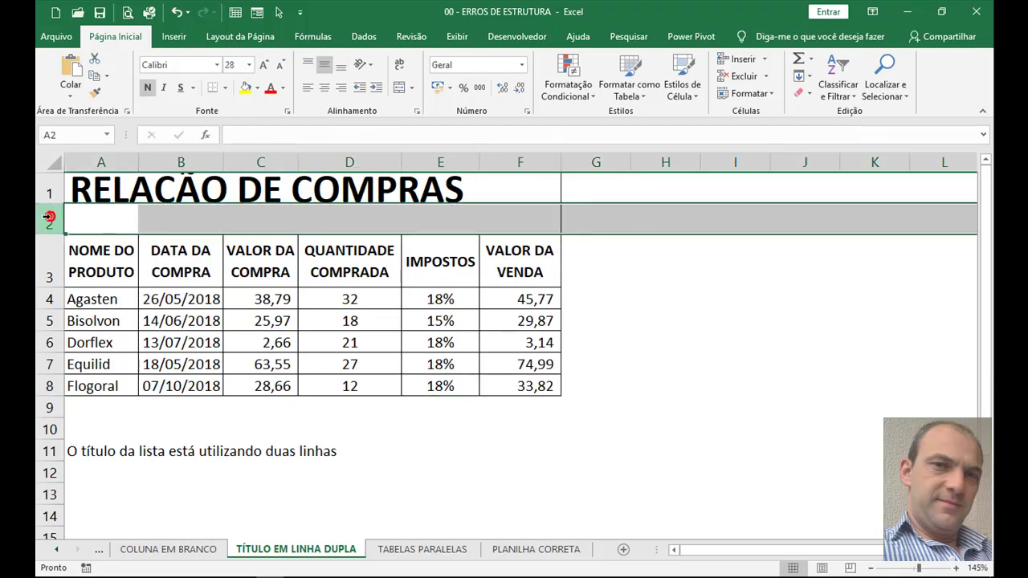
{"action": "right_click", "coordinate": [47, 217]}
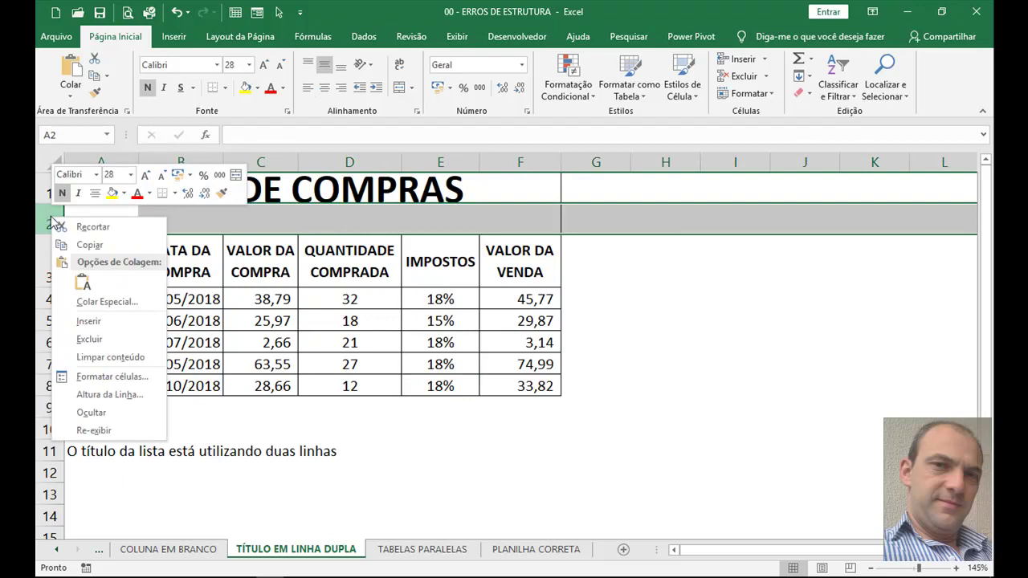
{"action": "left_click", "coordinate": [86, 341]}
{"action": "left_click", "coordinate": [241, 355]}
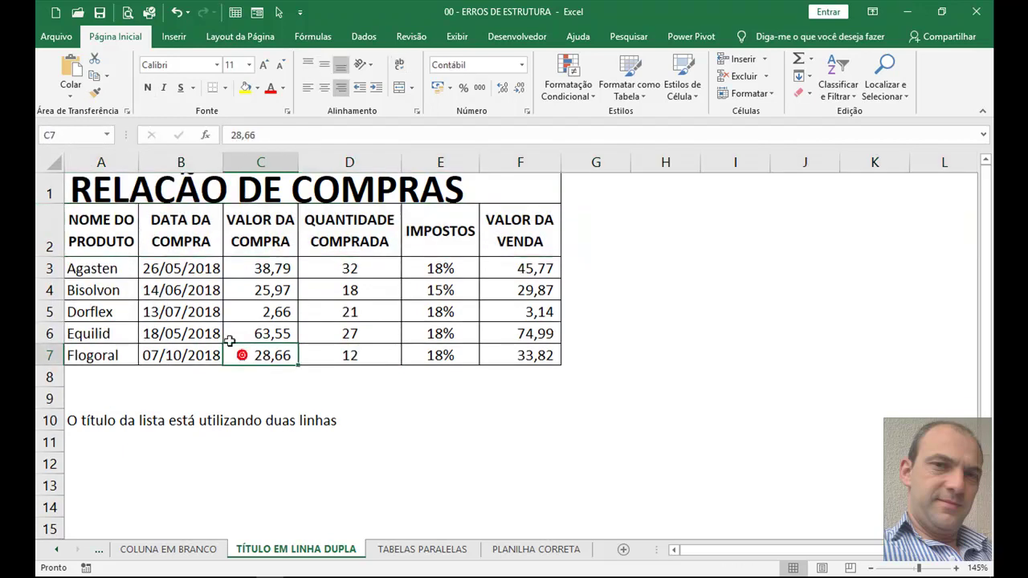
Increase the height of row 1 to fit the title, and merge and centre it across A1:F1
{"action": "left_click_drag", "start_coordinate": [54, 203], "coordinate": [54, 214]}
{"action": "left_click", "coordinate": [118, 188]}
{"action": "left_click_drag", "start_coordinate": [118, 188], "coordinate": [519, 165]}
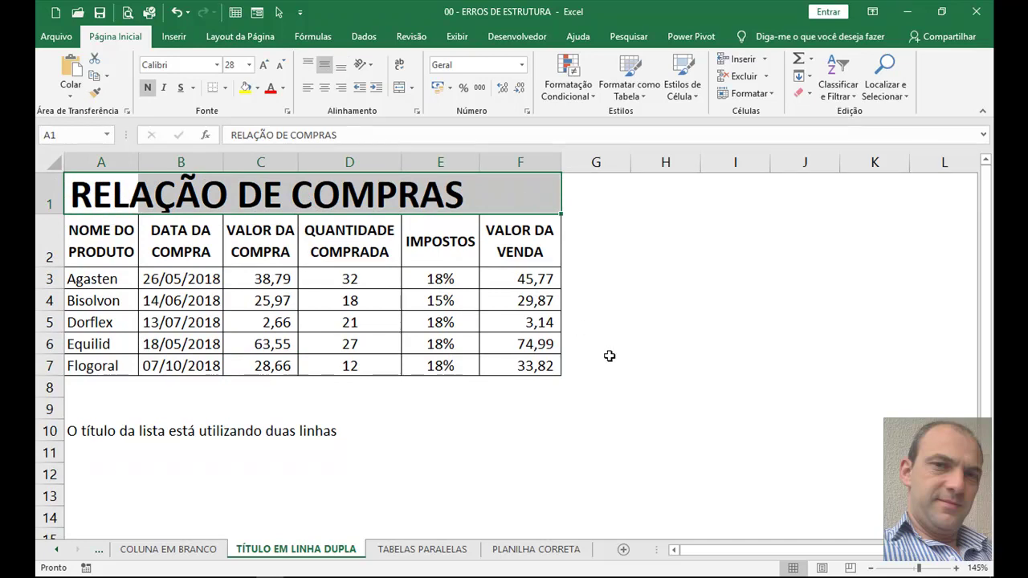
{"action": "left_click", "coordinate": [399, 89]}
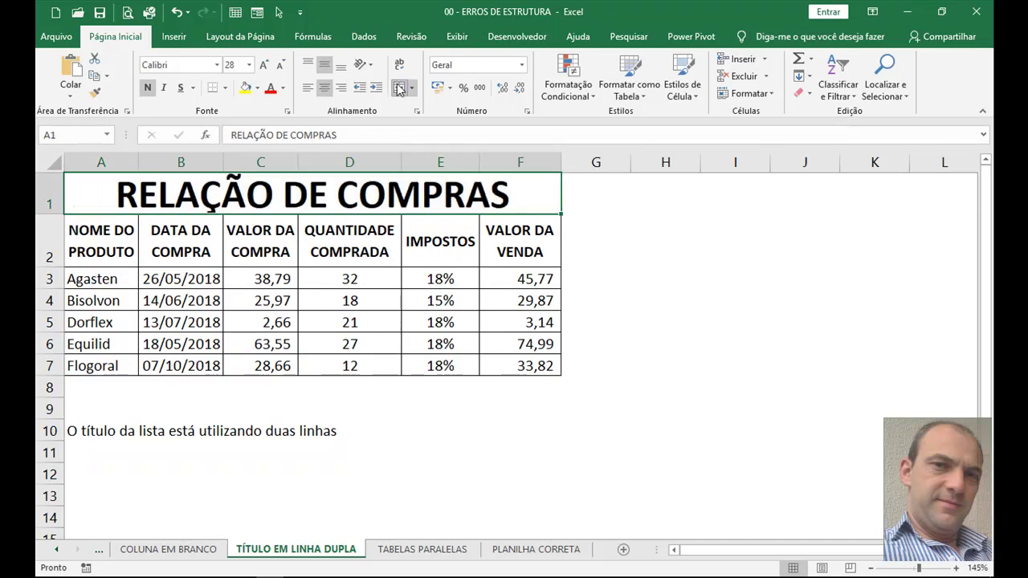
Apply a filter to the list from cell D3, check the arrows along the header row, and remove the filter
{"action": "left_click", "coordinate": [352, 267]}
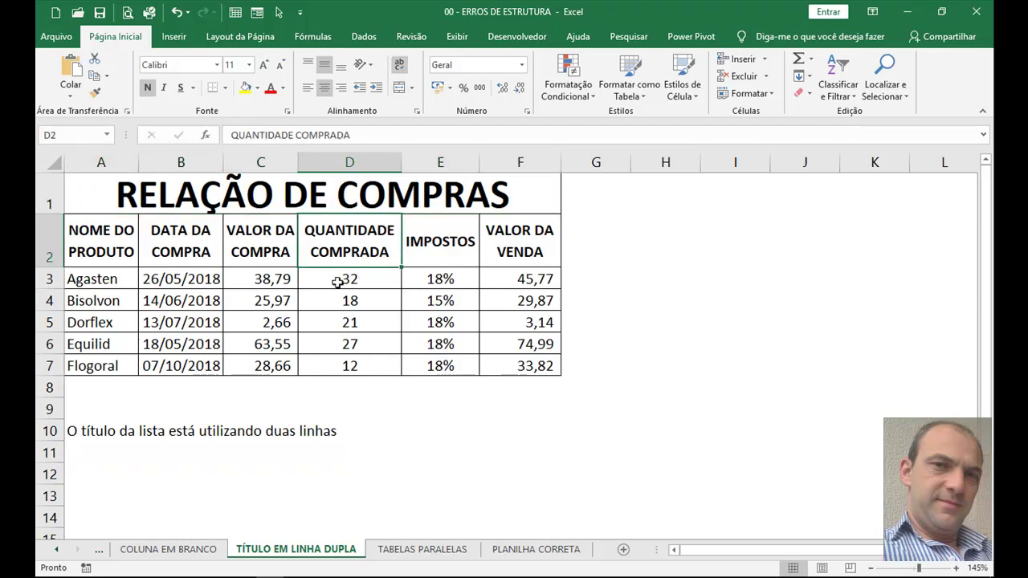
{"action": "left_click", "coordinate": [336, 278]}
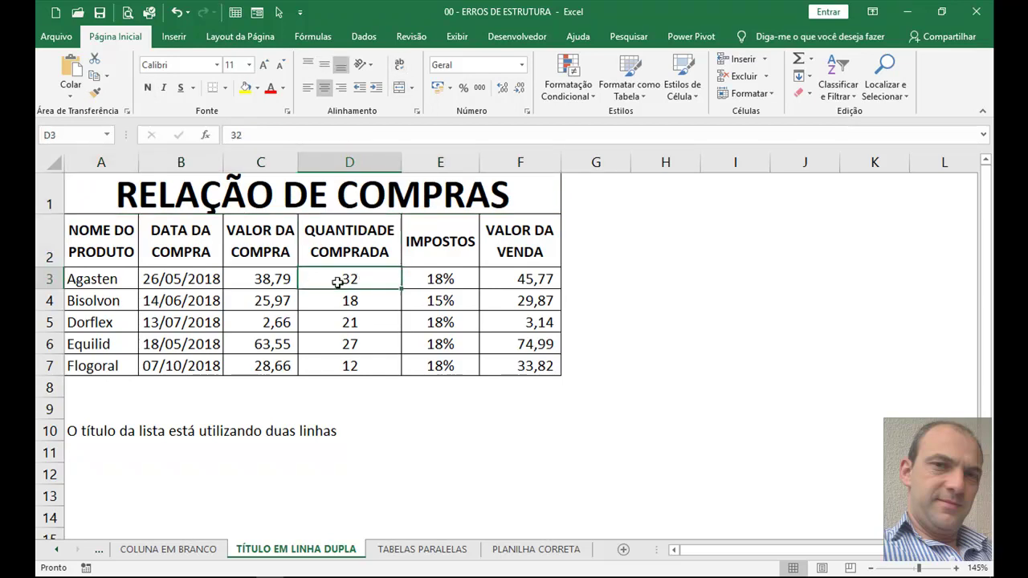
{"action": "left_click", "coordinate": [857, 89]}
{"action": "left_click", "coordinate": [851, 168]}
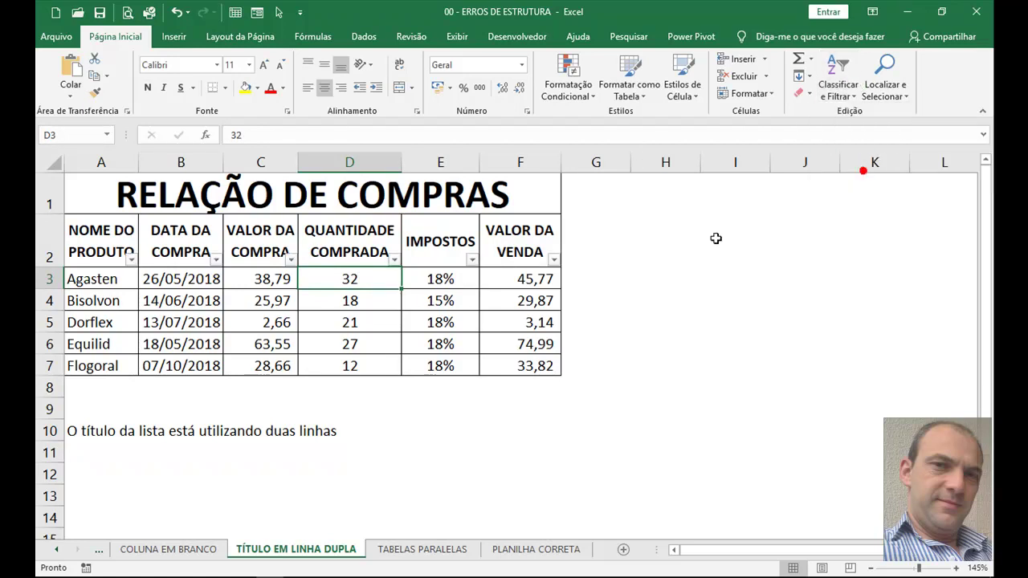
{"action": "left_click_drag", "start_coordinate": [519, 252], "coordinate": [121, 239]}
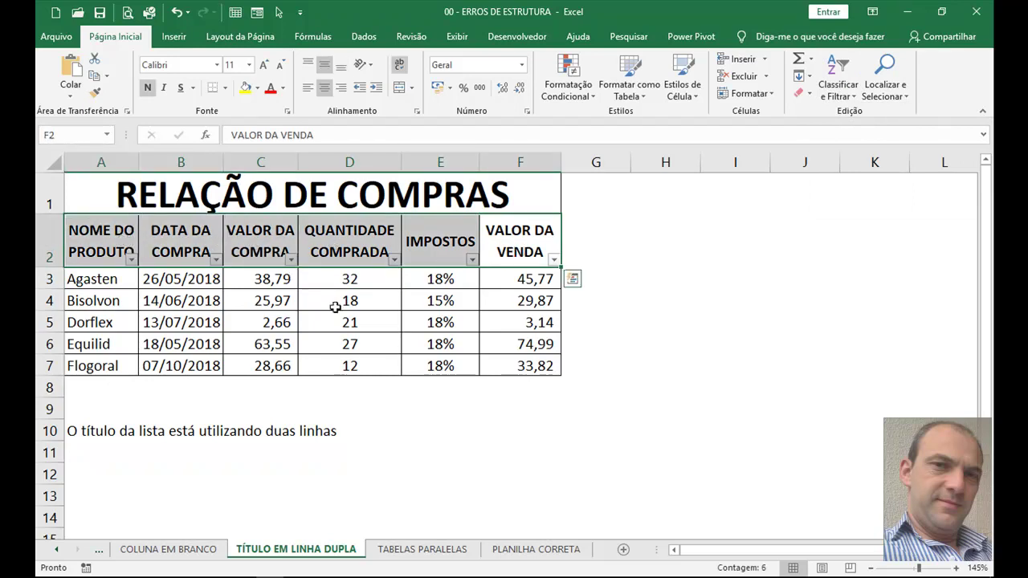
{"action": "left_click", "coordinate": [346, 337]}
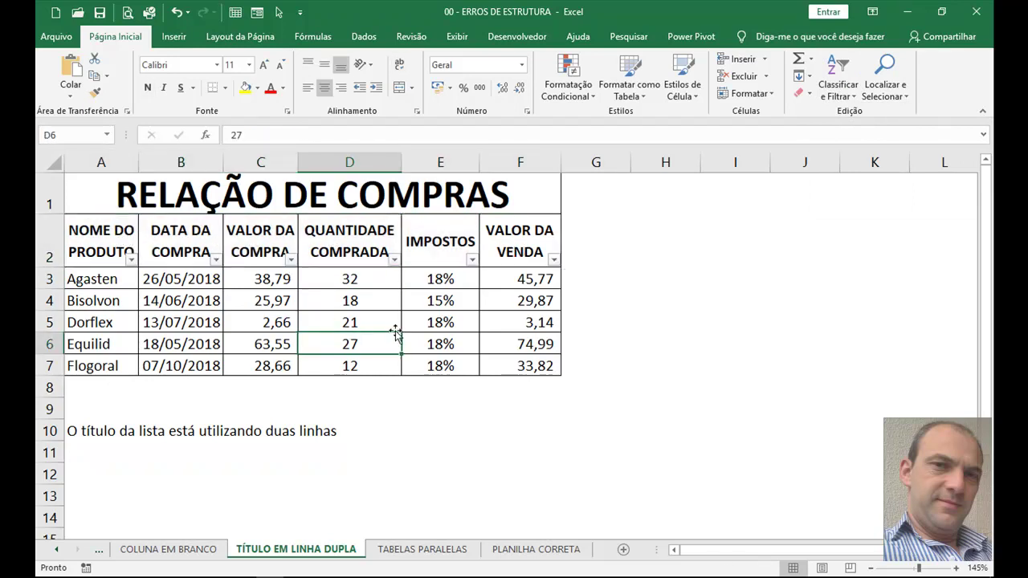
{"action": "left_click", "coordinate": [839, 86]}
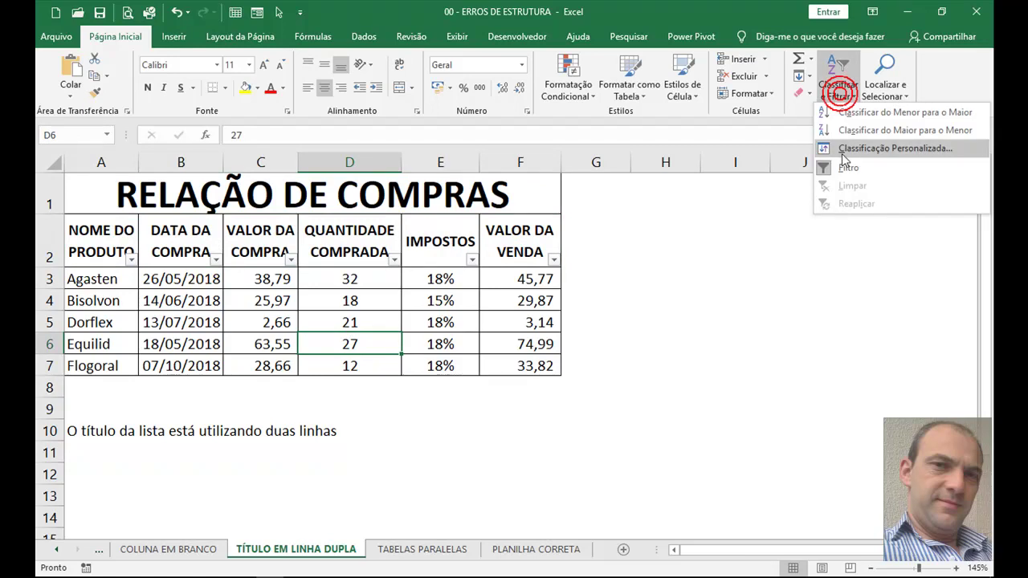
{"action": "left_click", "coordinate": [848, 171]}
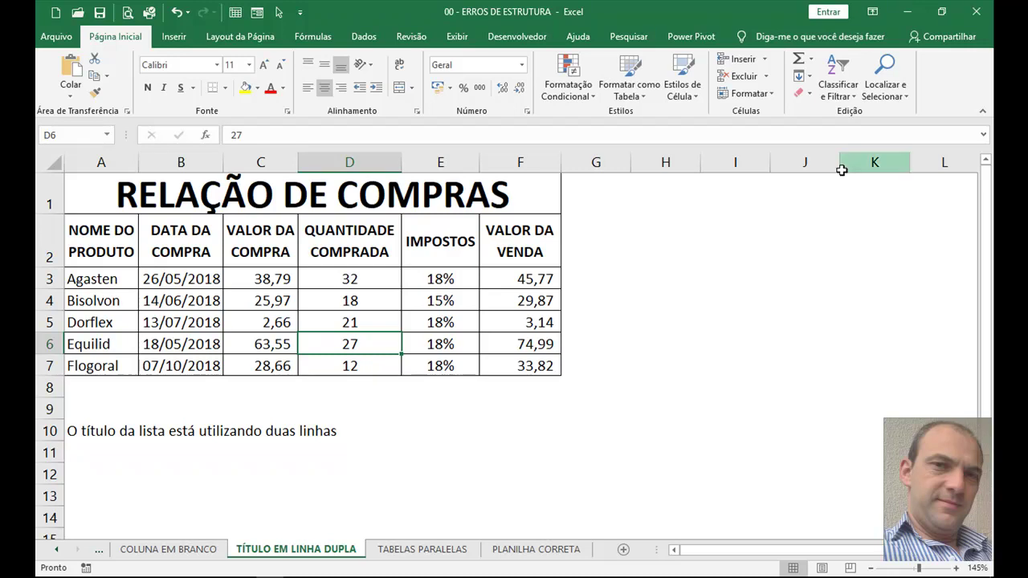
Check which range and columns the Subtotal command picks up for the list from cell C5, and cancel it
{"action": "left_click", "coordinate": [227, 323]}
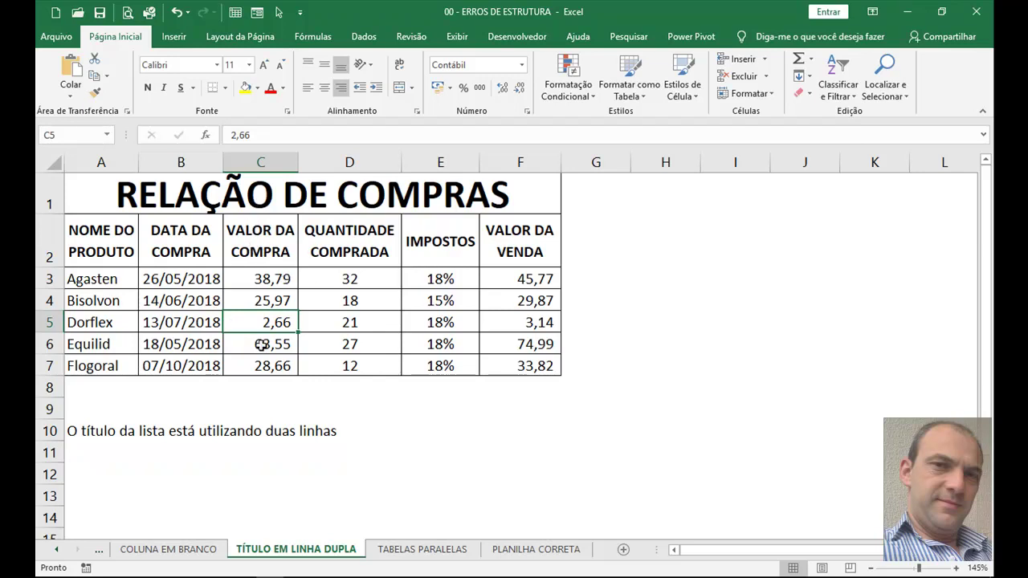
{"action": "left_click", "coordinate": [360, 39]}
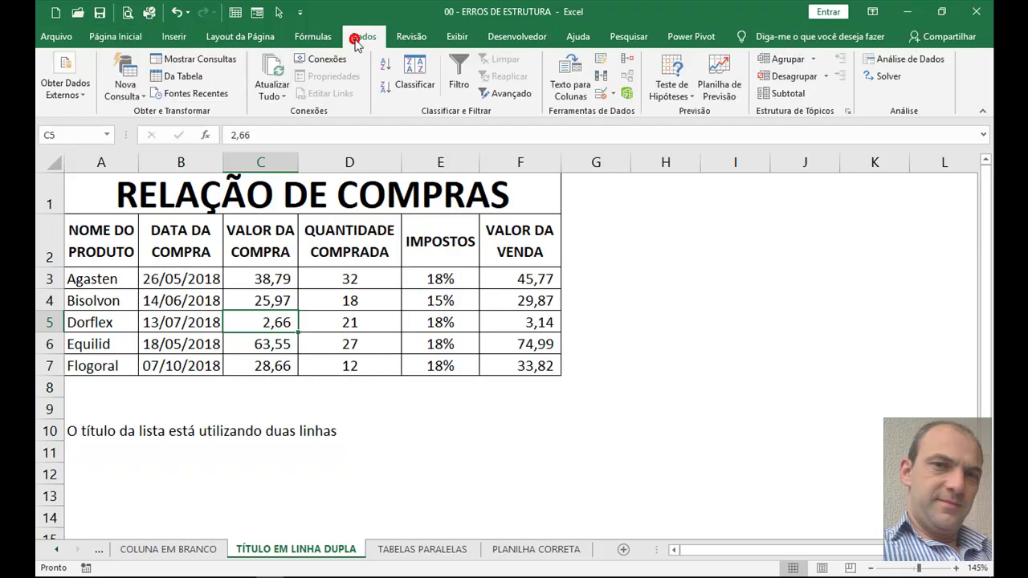
{"action": "left_click", "coordinate": [810, 95]}
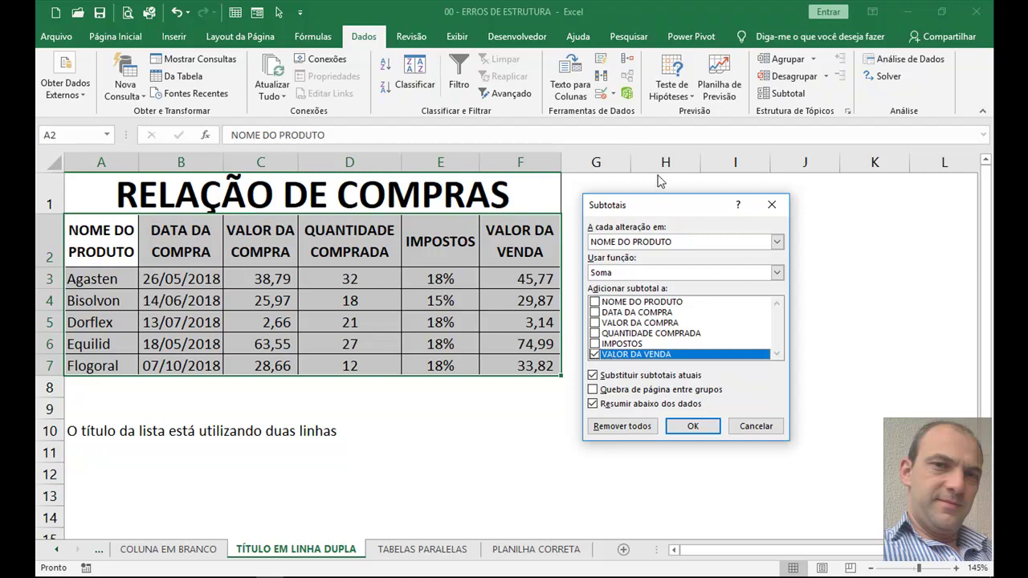
{"action": "left_click_drag", "start_coordinate": [665, 208], "coordinate": [737, 210]}
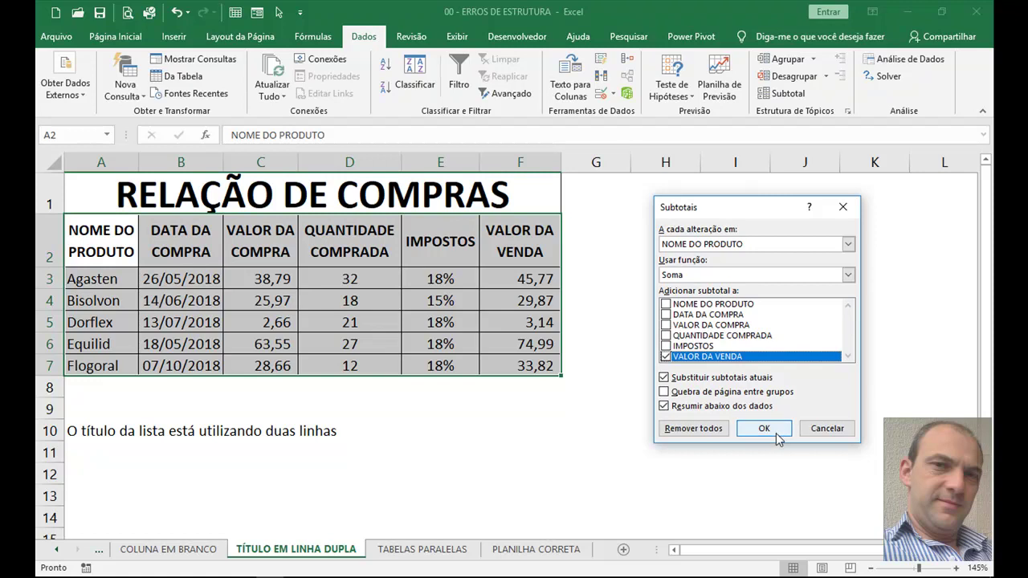
{"action": "left_click", "coordinate": [828, 428]}
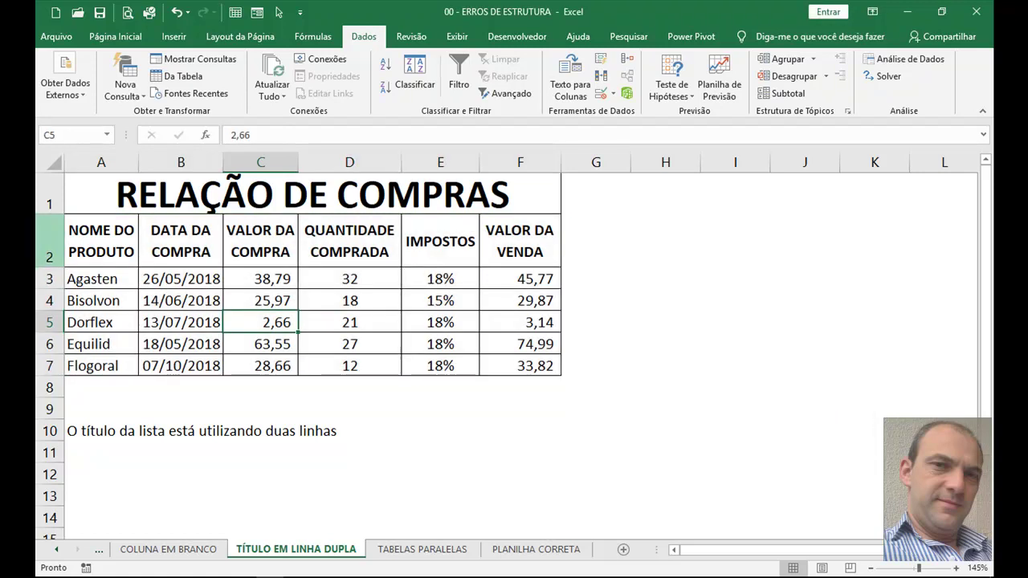